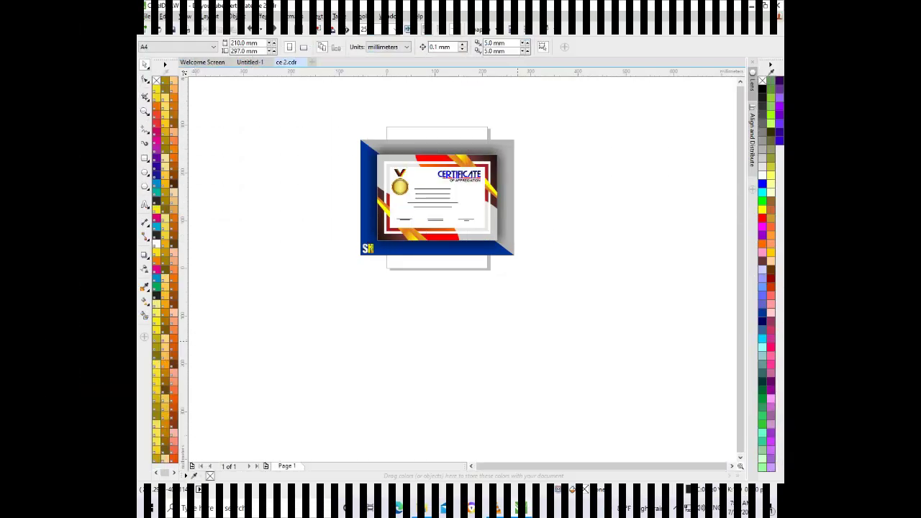
- Zoom in and step through the reference certificate's objects to inspect them
key("z")
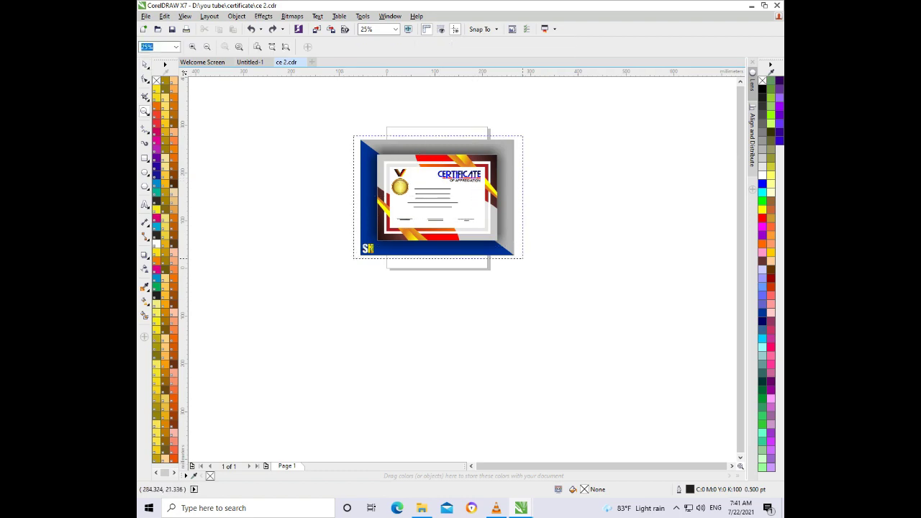
left_click(523, 253)
key("F4")
key("space")
left_click(530, 172)
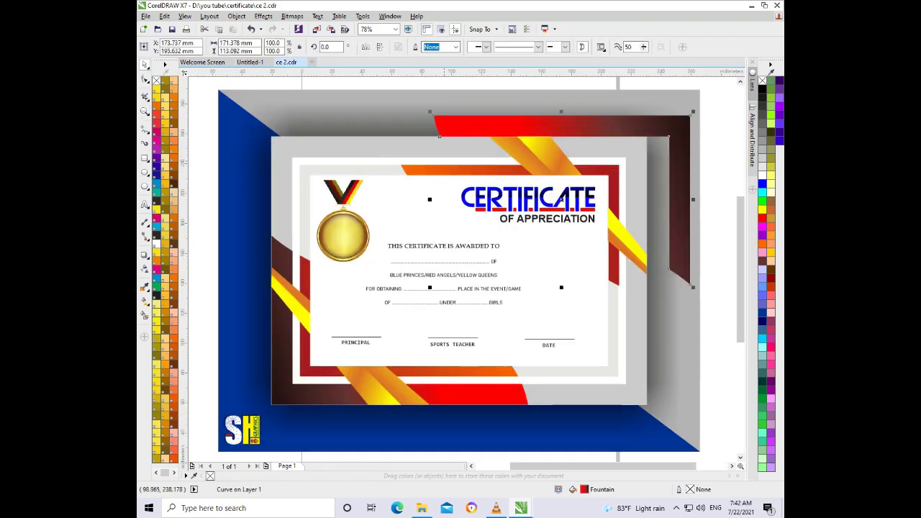
key("Tab")
key("Tab")
key("Tab")
key("Tab")
key("Tab")
key("Tab")
key("Tab")
key("Tab")
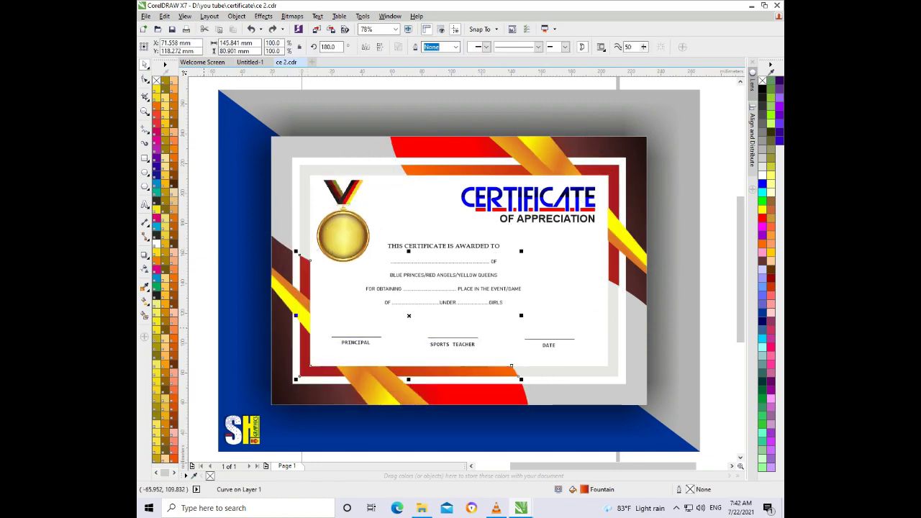
key("Escape")
key("z")
scroll(401, 315, "down", 4)
left_click_drag(298, 246, 502, 383)
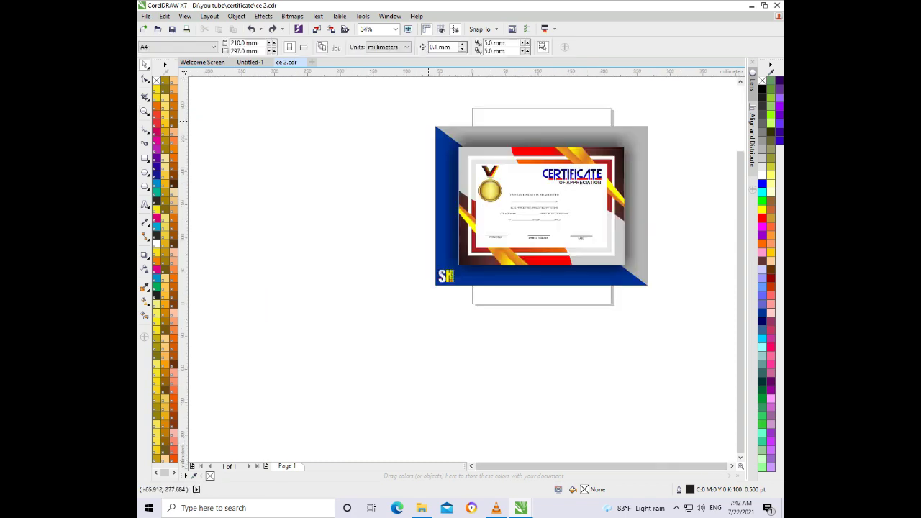
- Select the entire reference certificate and move it left of the page
left_click_drag(428, 121, 652, 291)
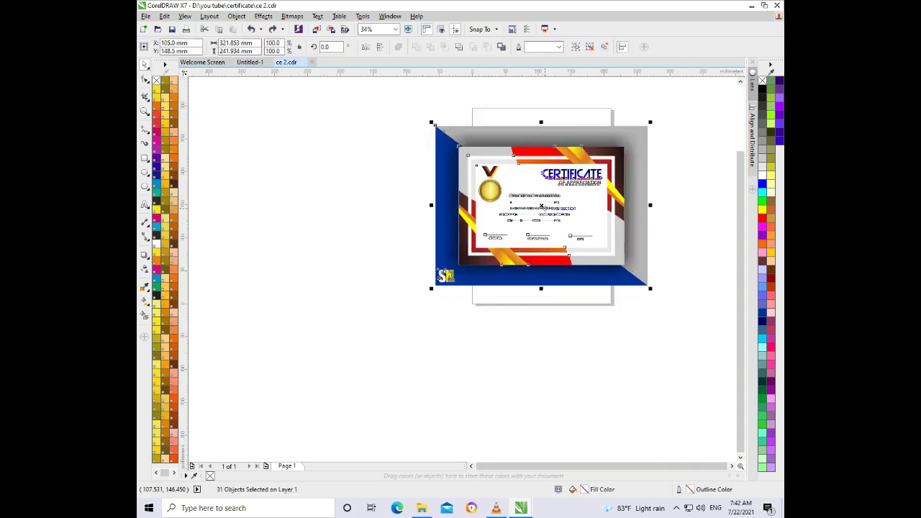
left_click_drag(543, 207, 321, 206)
key("Escape")
key("z")
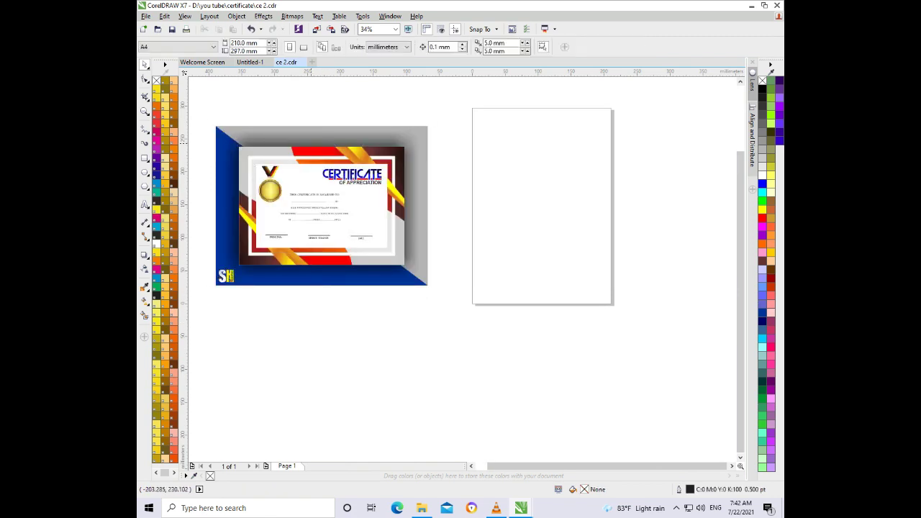
mouse_move(198, 113)
left_mouse_down()
mouse_move(571, 244)
mouse_move(663, 324)
left_mouse_up()
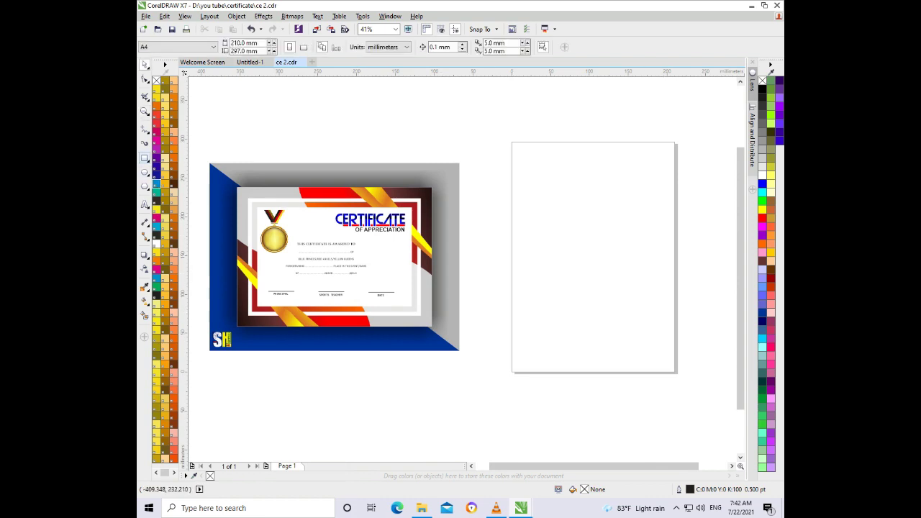
- Add a single-step inward contour to the page rectangle
key("F6")
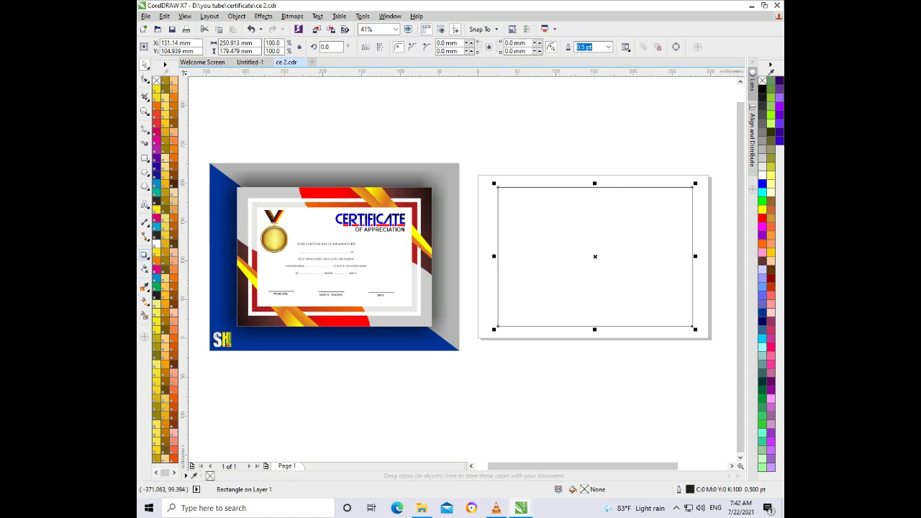
left_click(144, 256)
left_click(169, 264)
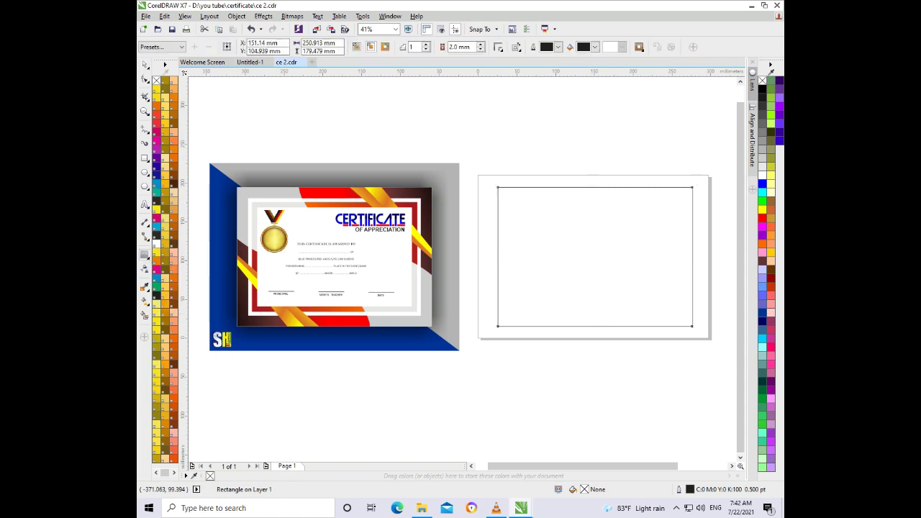
left_click_drag(499, 257, 496, 256)
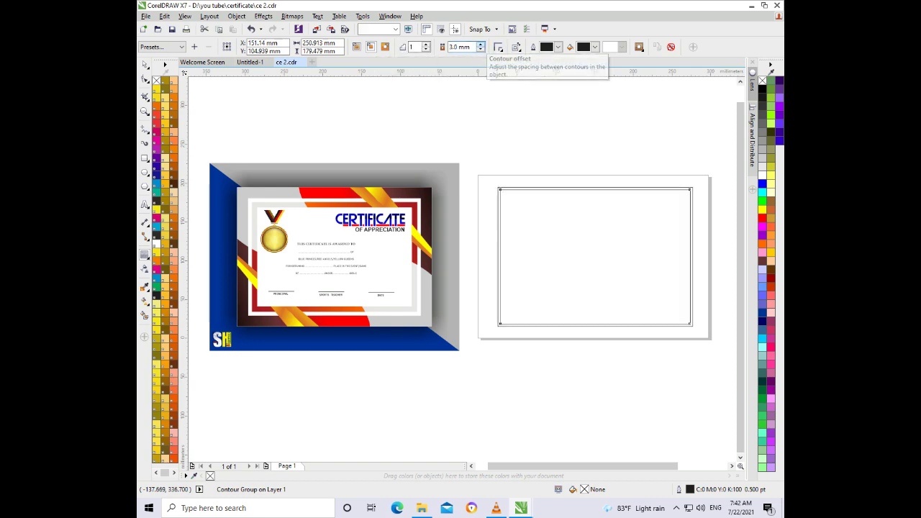
left_click_drag(495, 256, 508, 256)
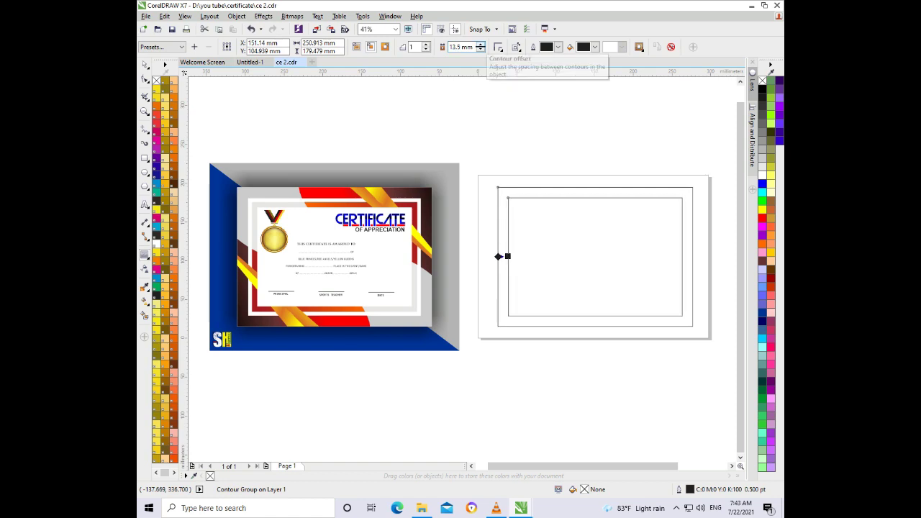
left_click(480, 44)
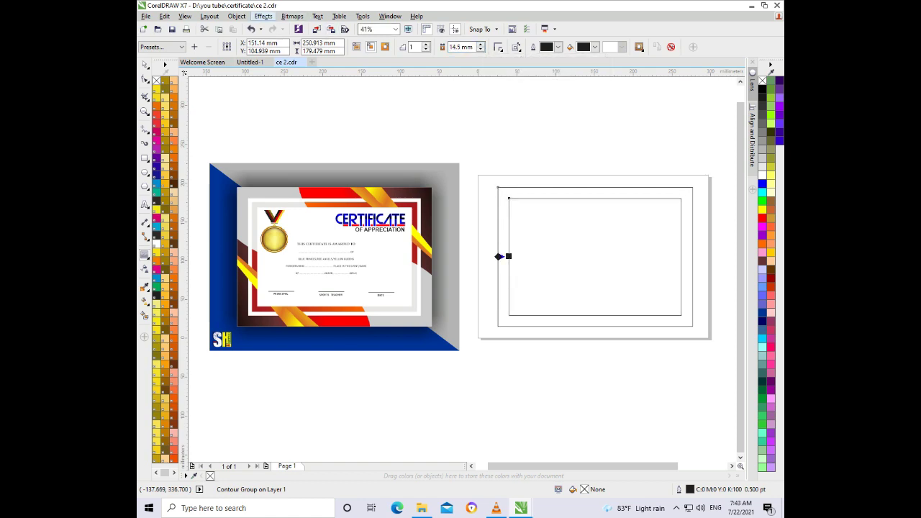
- Break the contour group apart into two separate rectangles
left_click(264, 16)
left_click(264, 16)
left_click(237, 16)
left_click(273, 168)
key("Escape")
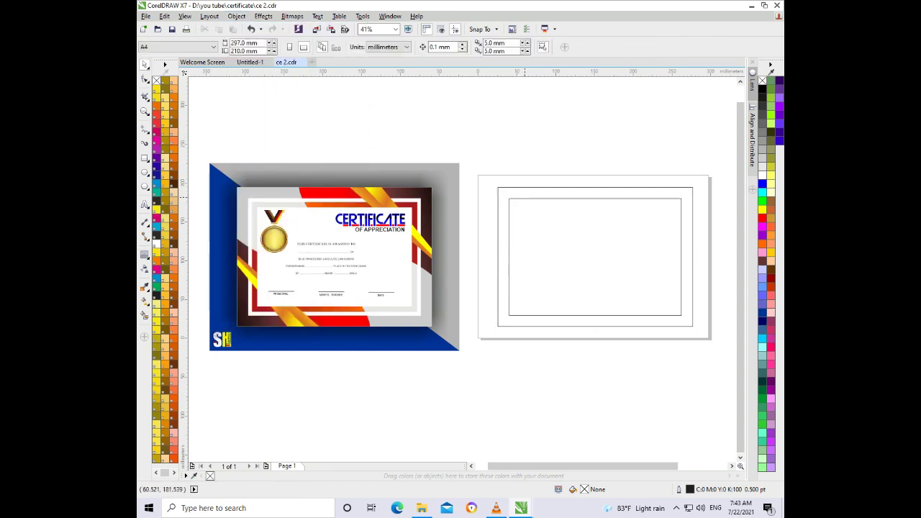
- Select the inner rectangle and add an inward contour inside it
left_click(525, 197)
key("Escape")
key("Tab")
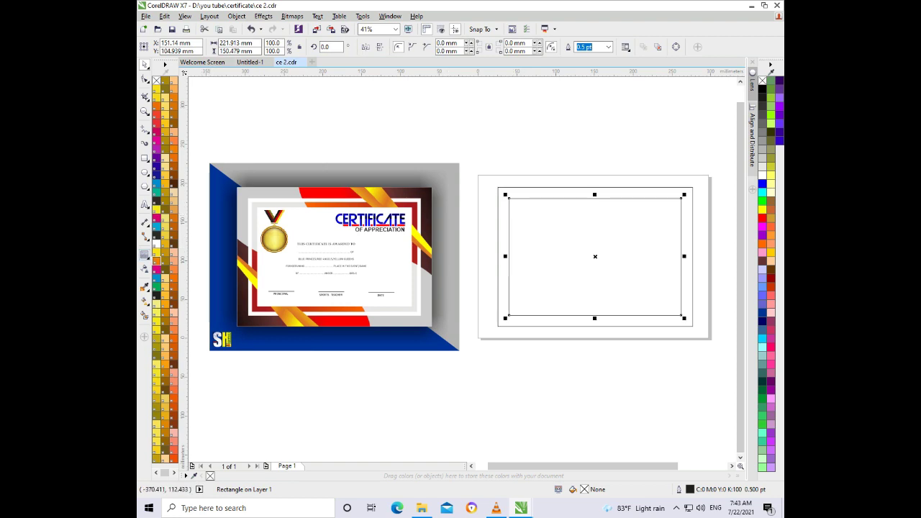
left_click(145, 254)
left_click_drag(509, 256, 520, 256)
left_click(480, 44)
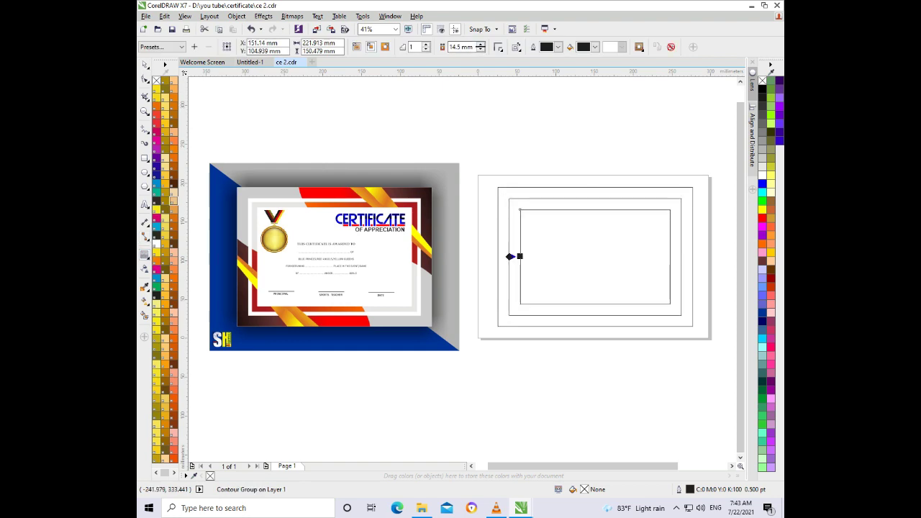
left_click_drag(521, 256, 515, 256)
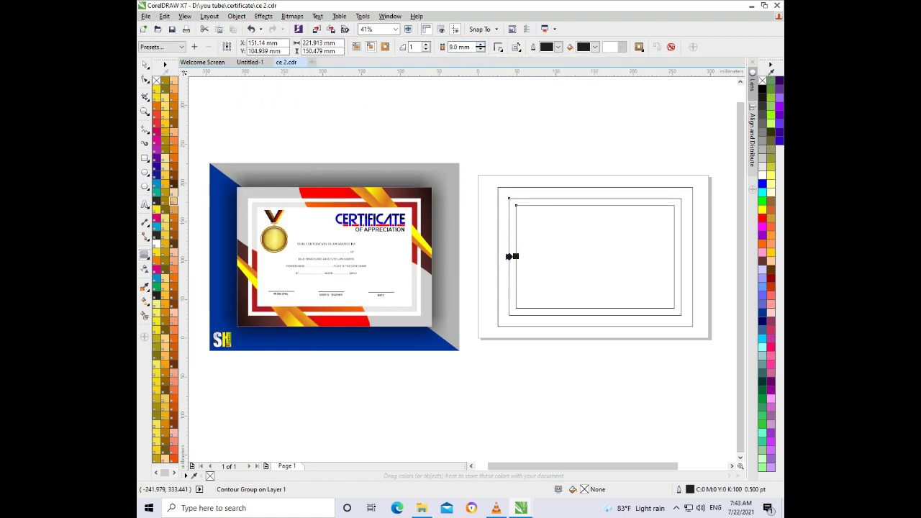
left_click_drag(515, 256, 514, 257)
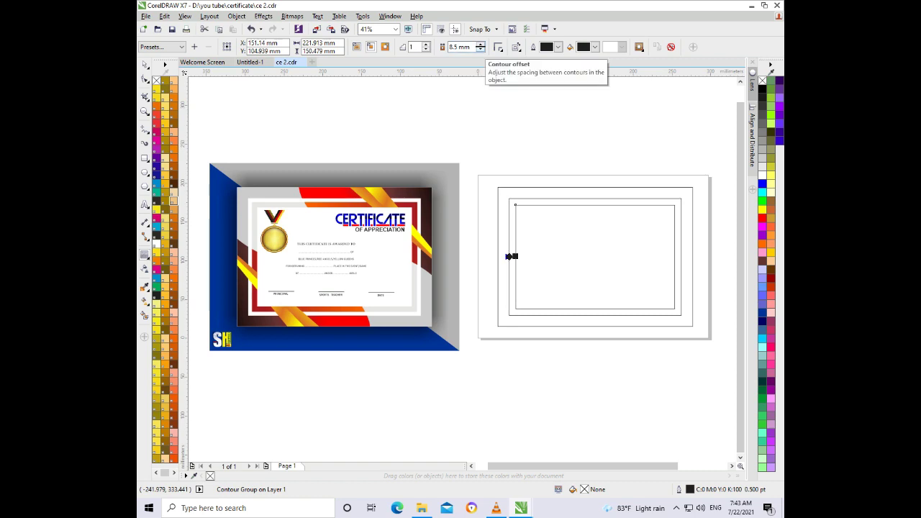
left_click_drag(509, 256, 506, 257)
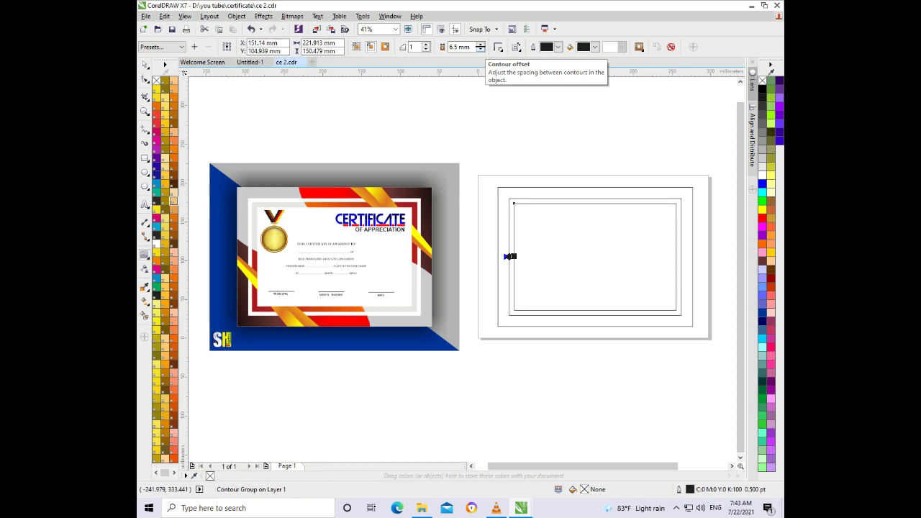
left_click_drag(506, 257, 509, 256)
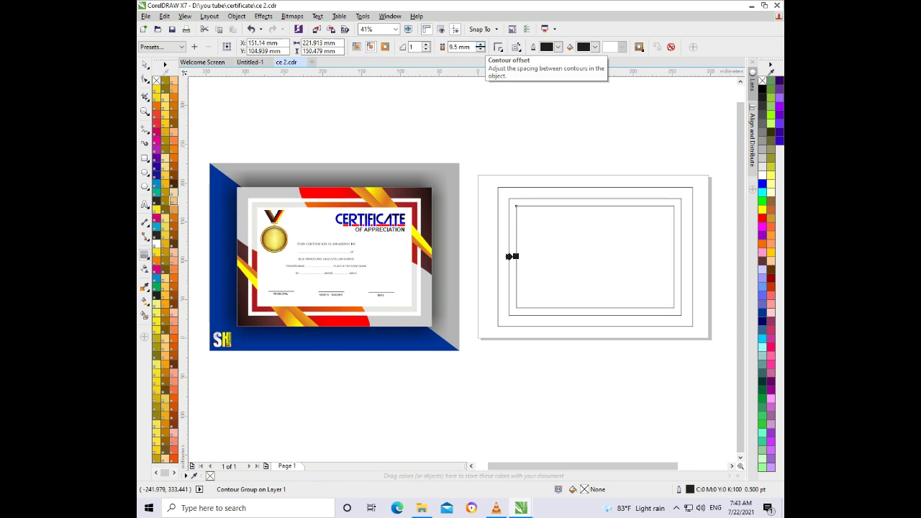
- Set the contour to 2 steps at 6.5 mm offset and break it apart
left_click(425, 44)
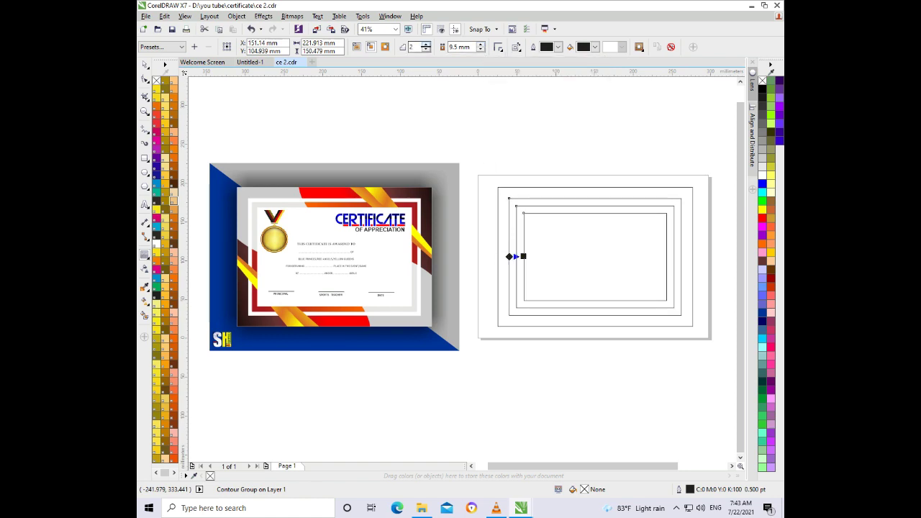
left_click(480, 50)
left_click(480, 49)
left_click(480, 50)
left_click(480, 49)
left_click(480, 49)
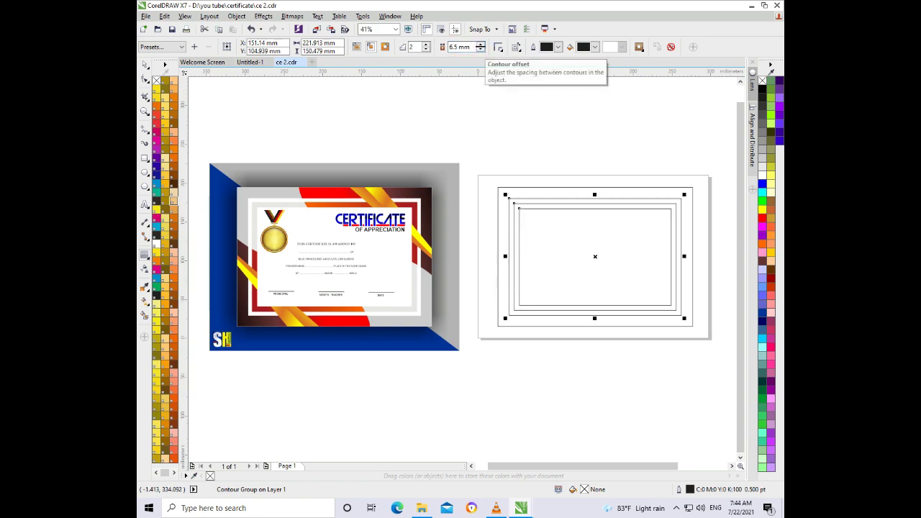
left_click(237, 16)
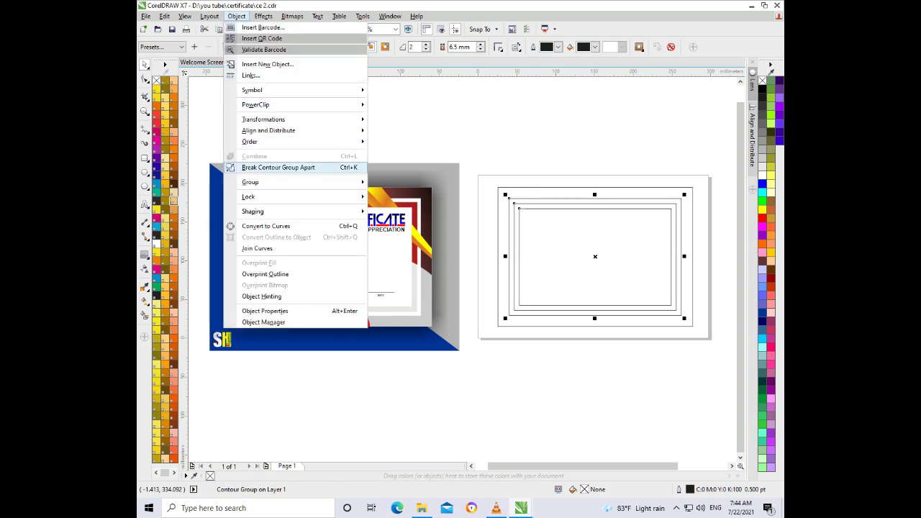
left_click(288, 167)
left_click(511, 176)
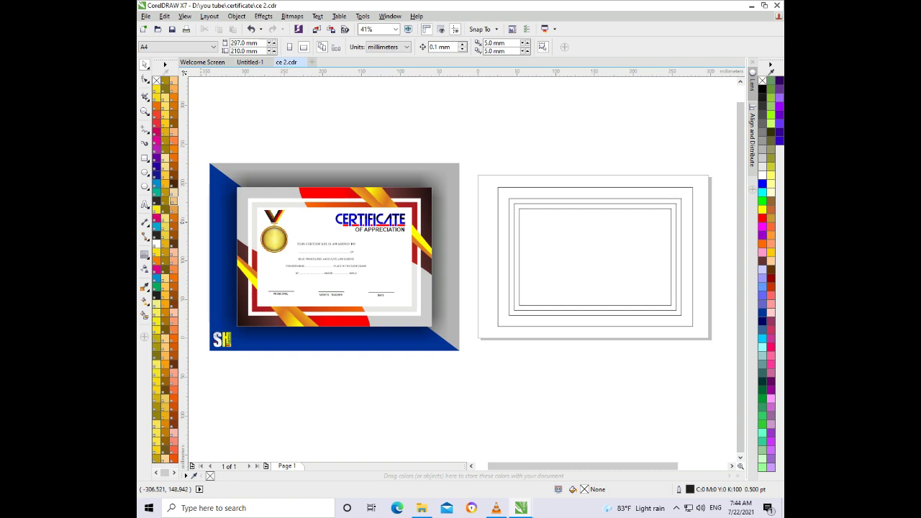
- Draw a diagonal 2-point line across the frame's top-right area
left_click(145, 130)
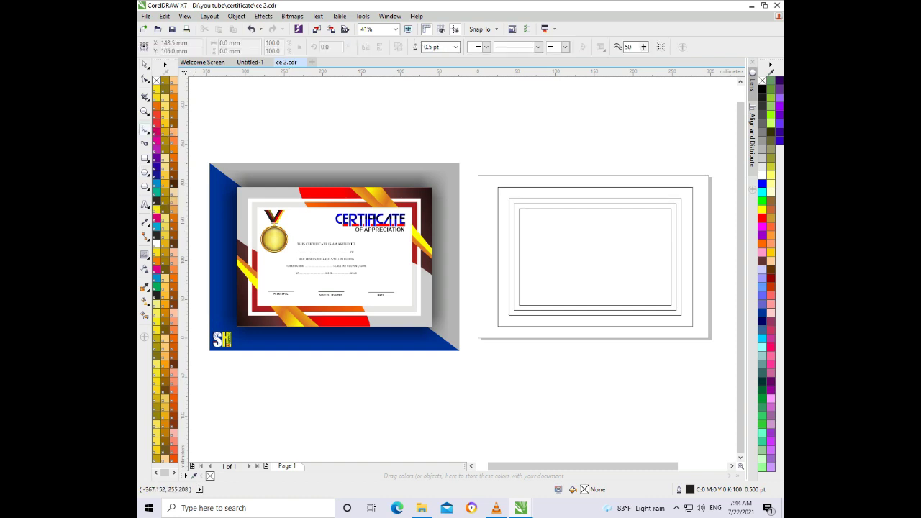
left_click(146, 131)
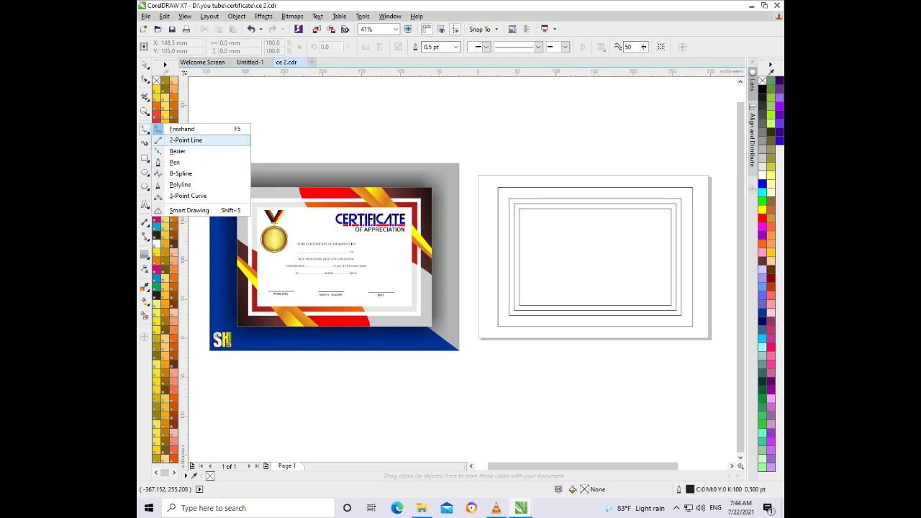
left_click(186, 140)
left_click_drag(597, 181, 702, 277)
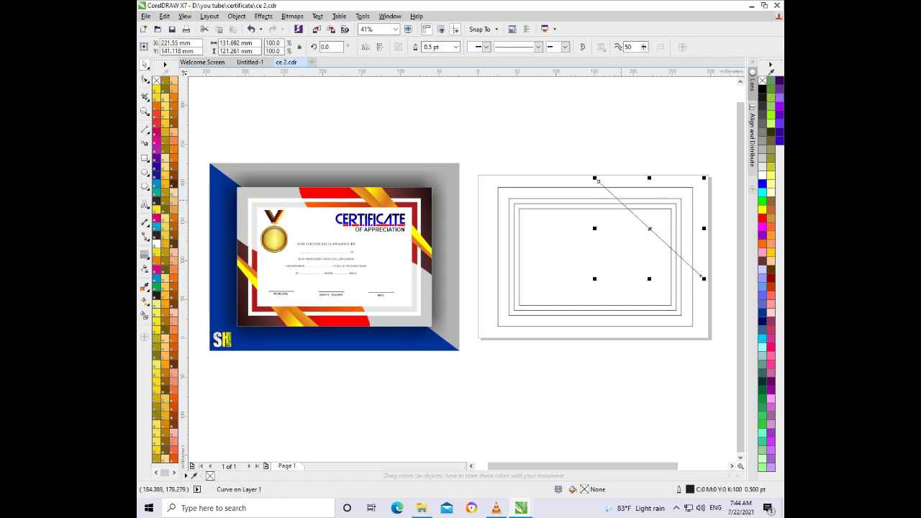
- Reshape the line's nodes with the Shape tool into an S-curve
key("F10")
left_click_drag(584, 172, 705, 283)
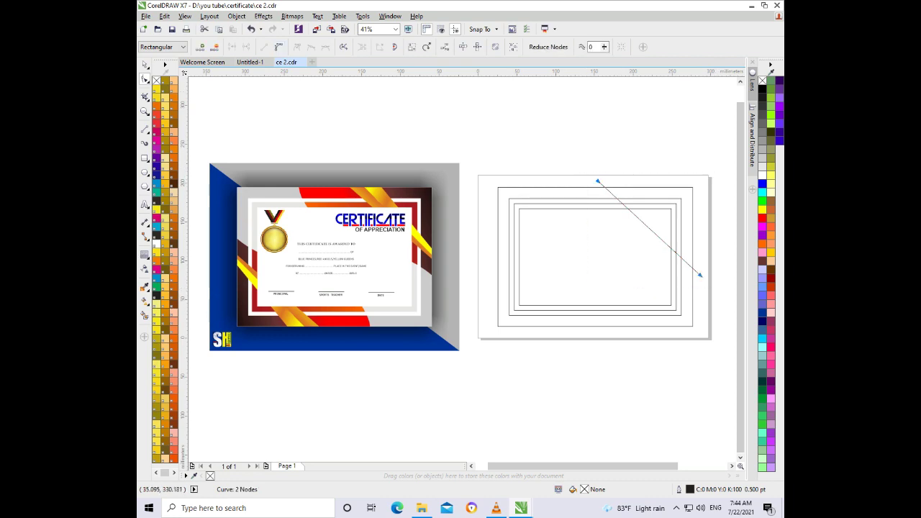
left_click_drag(598, 181, 587, 179)
left_click_drag(619, 210, 581, 236)
left_click_drag(668, 246, 676, 211)
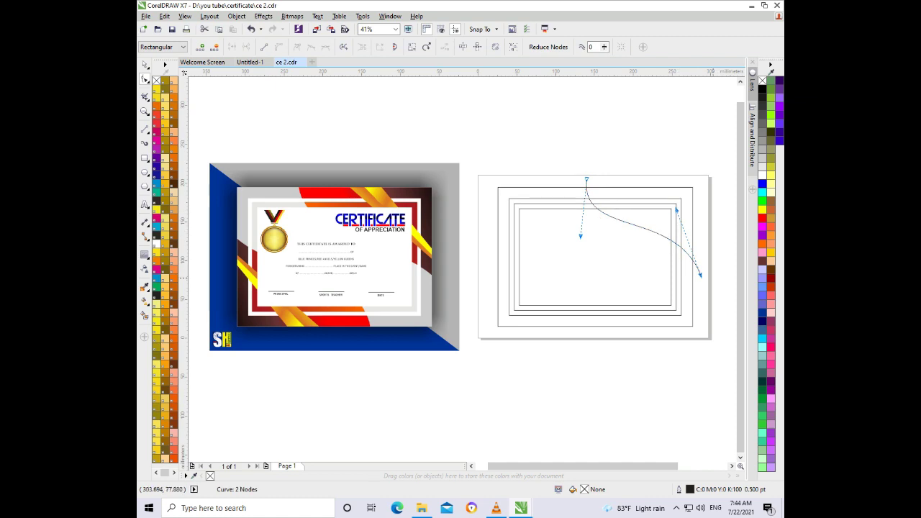
left_click_drag(677, 210, 677, 221)
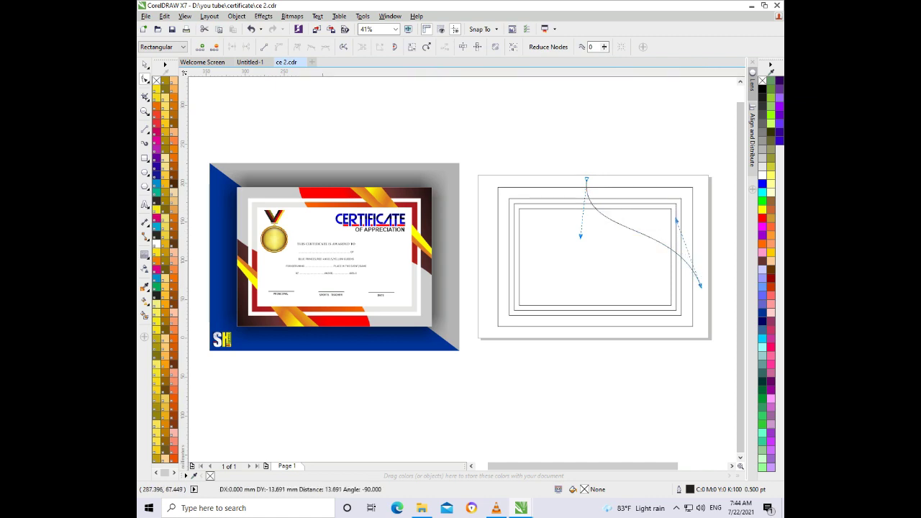
left_click(679, 222)
left_click(586, 180)
left_click_drag(581, 236, 590, 254)
left_click_drag(677, 221, 691, 216)
key("space")
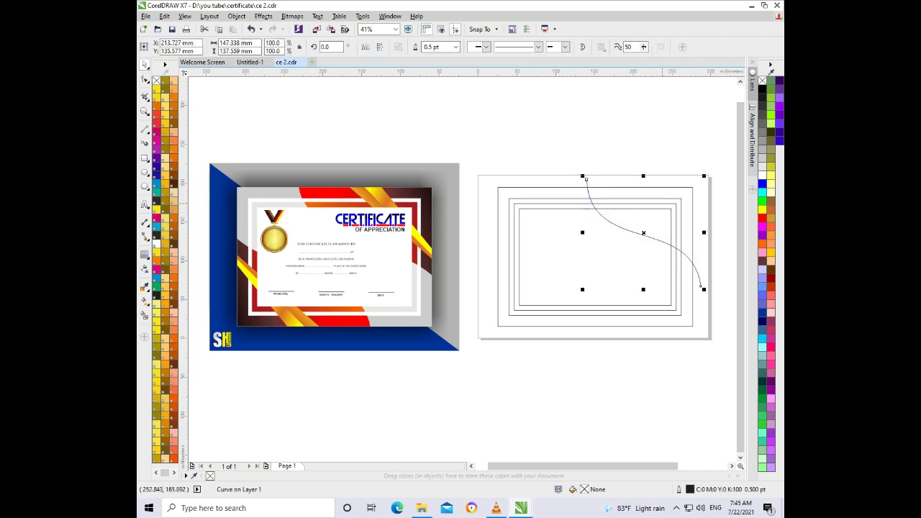
key("Escape")
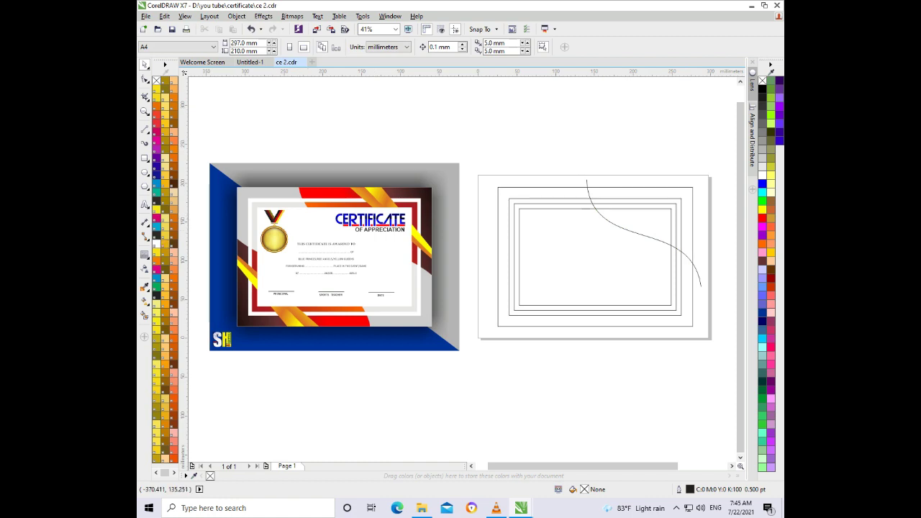
- Smart Fill the corner region beyond the S-curve and the inner upper-right frame band
left_click(630, 223)
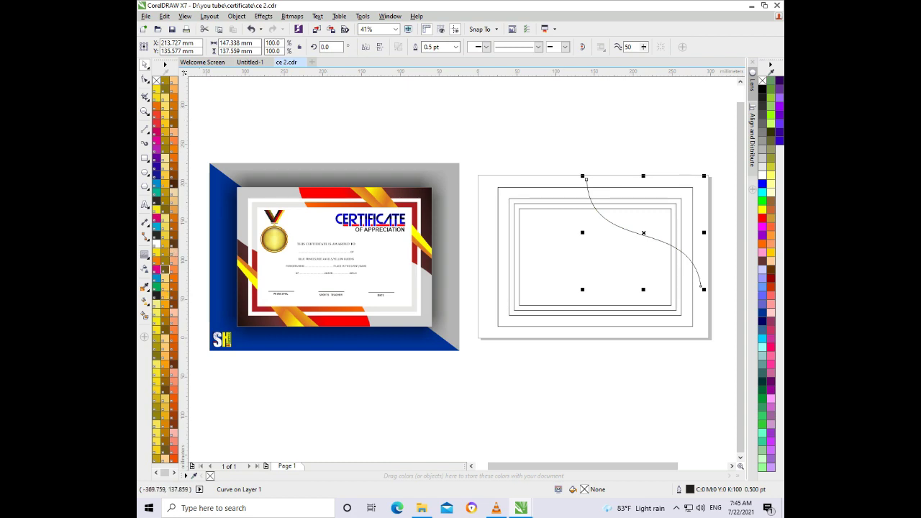
left_click(145, 314)
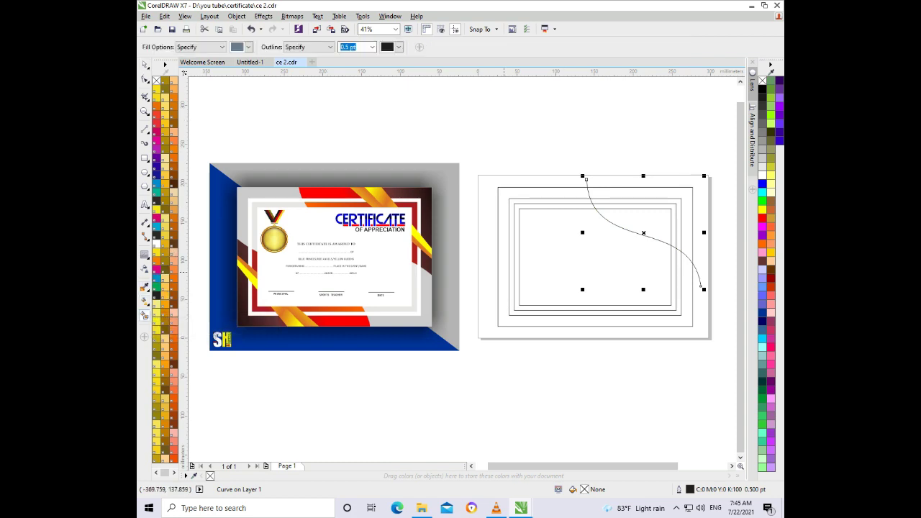
left_click(662, 194)
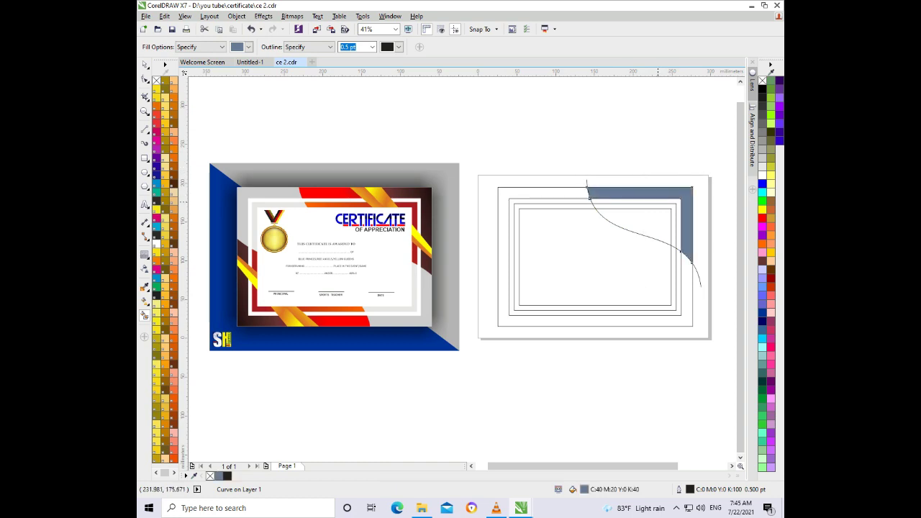
left_click(657, 208)
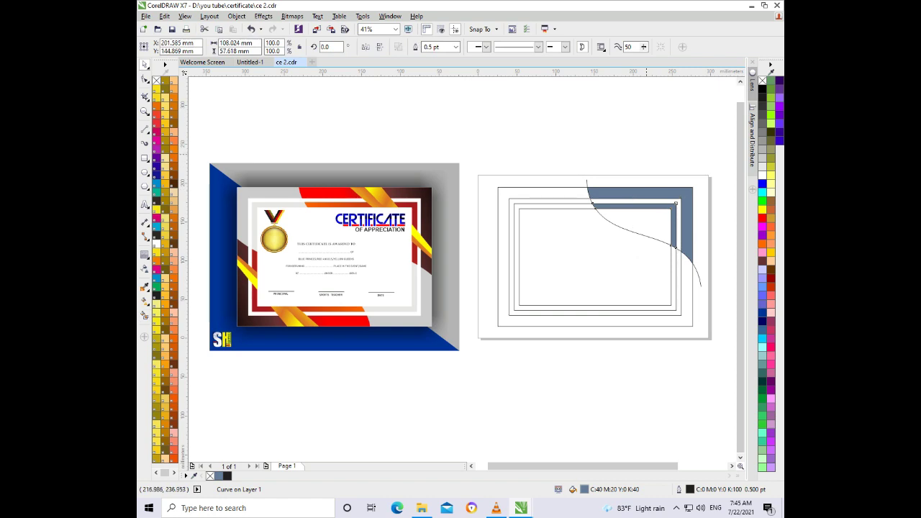
key("Escape")
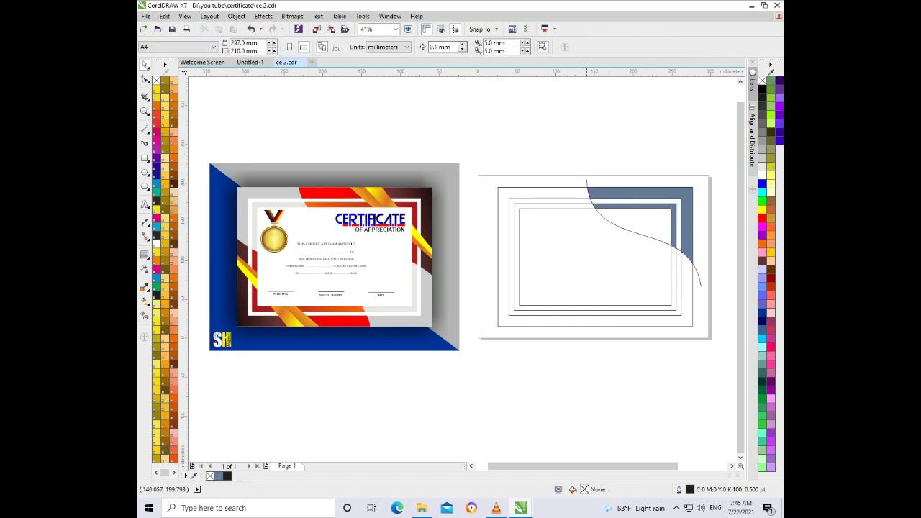
left_click(588, 184)
- Give the top-right corner piece a linear fountain fill from red to dark red
left_click(681, 251)
key("ctrl+z")
key("ctrl+shift+z")
left_click(145, 300)
left_click_drag(620, 219, 712, 178)
left_click_drag(620, 219, 574, 243)
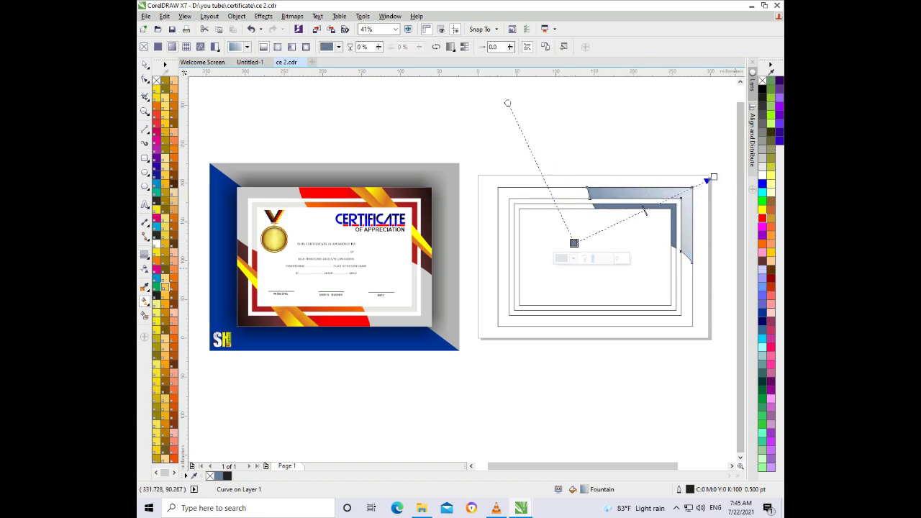
left_click_drag(762, 218, 595, 232)
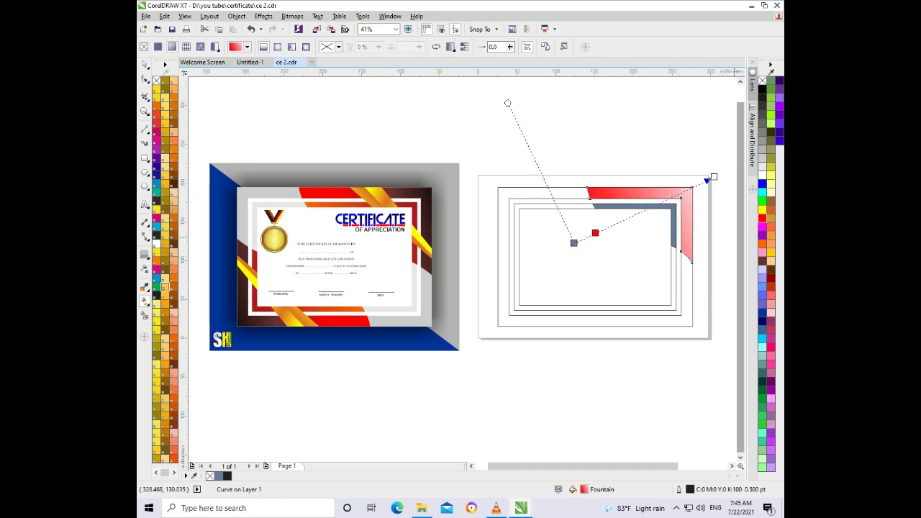
left_click_drag(771, 276, 713, 176)
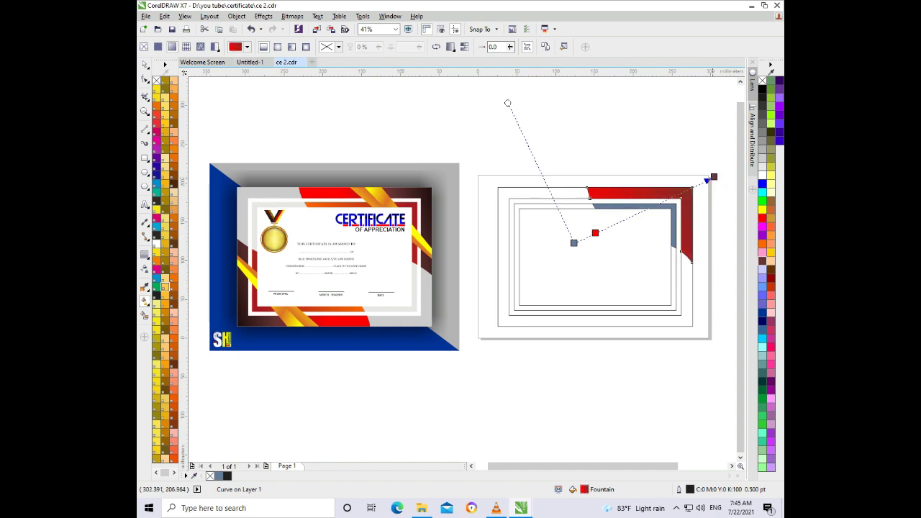
mouse_move(574, 243)
left_mouse_down()
mouse_move(570, 272)
mouse_move(590, 206)
mouse_move(556, 224)
left_mouse_up()
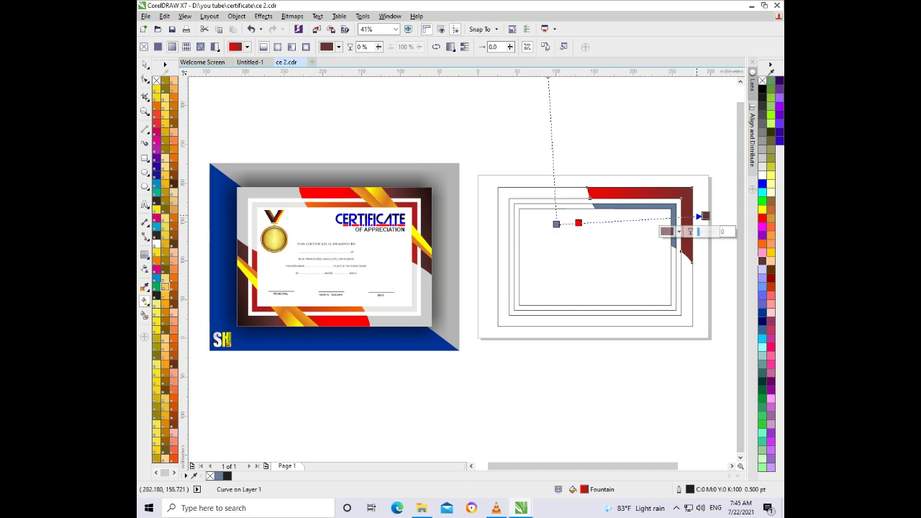
key("space")
key("Escape")
key("Tab")
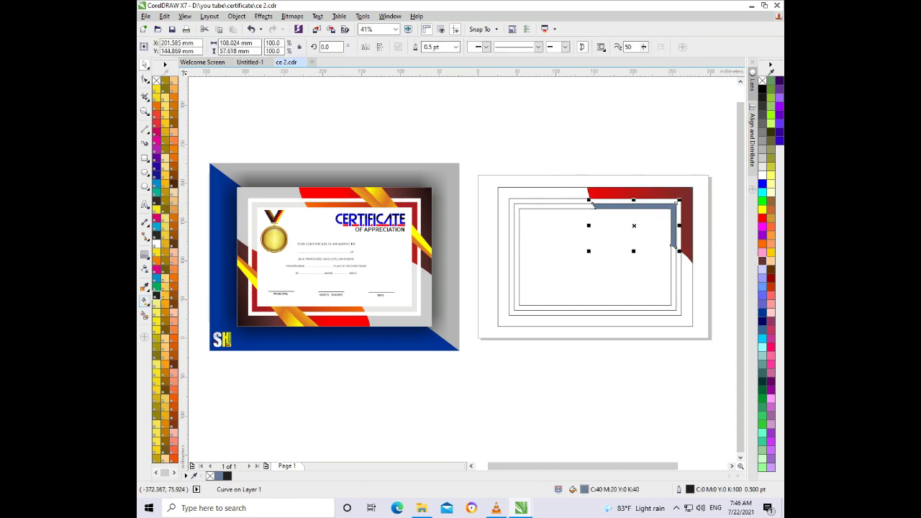
- Fill the inner L-shaped band with a Light Orange to brown linear gradient
left_click(145, 300)
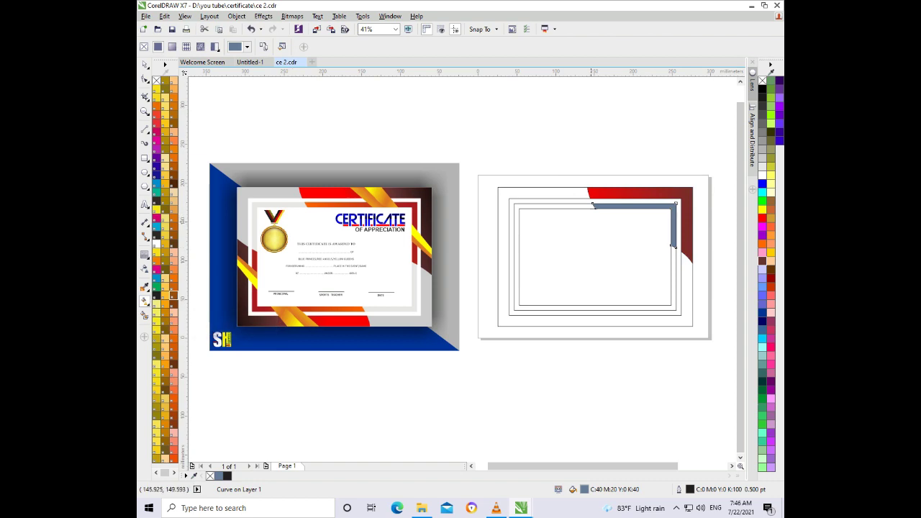
left_click_drag(677, 211, 685, 205)
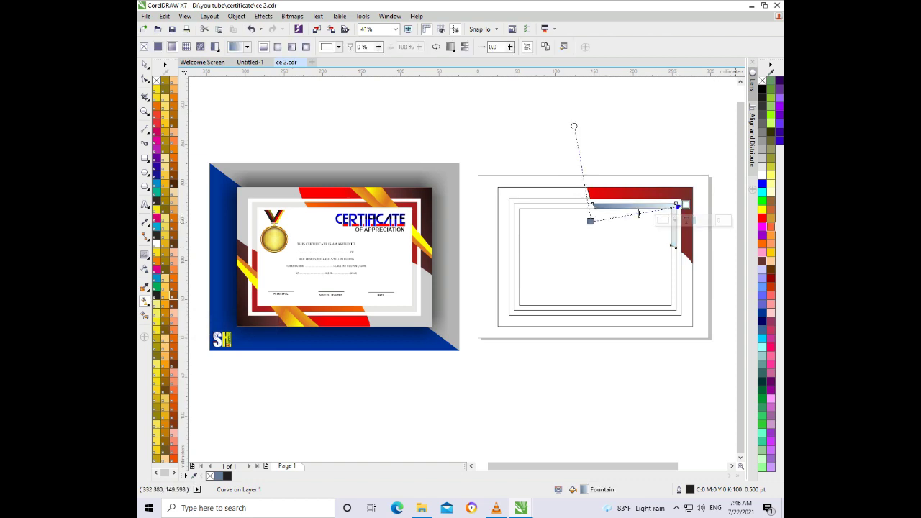
mouse_move(771, 235)
left_mouse_down()
mouse_move(635, 220)
mouse_move(572, 225)
left_mouse_up()
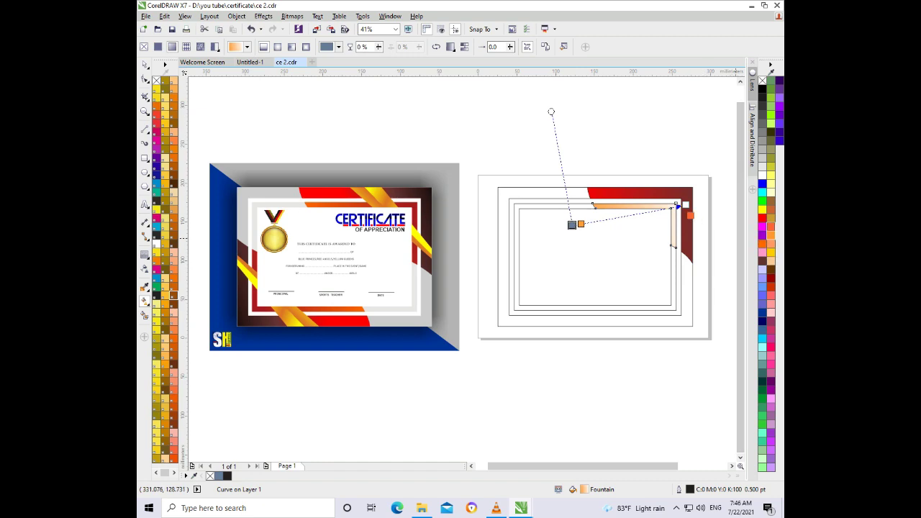
left_click_drag(686, 208, 691, 235)
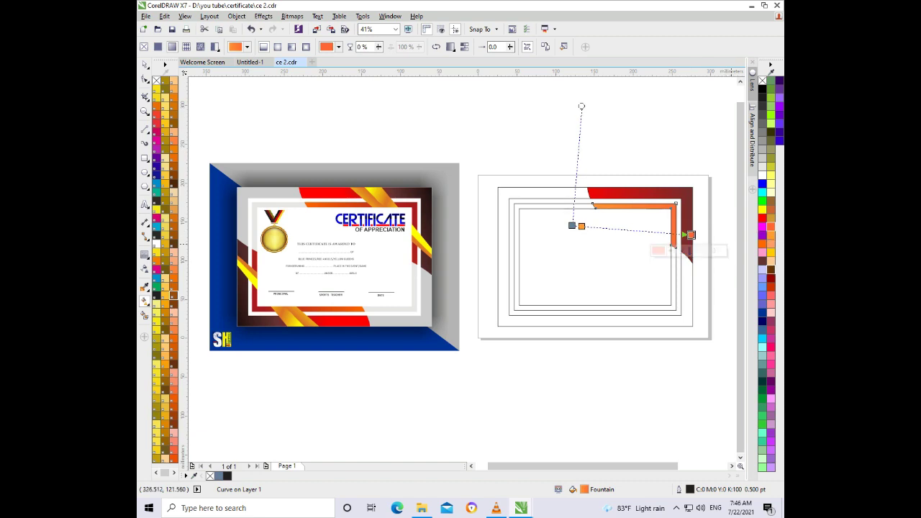
left_click_drag(762, 270, 691, 235)
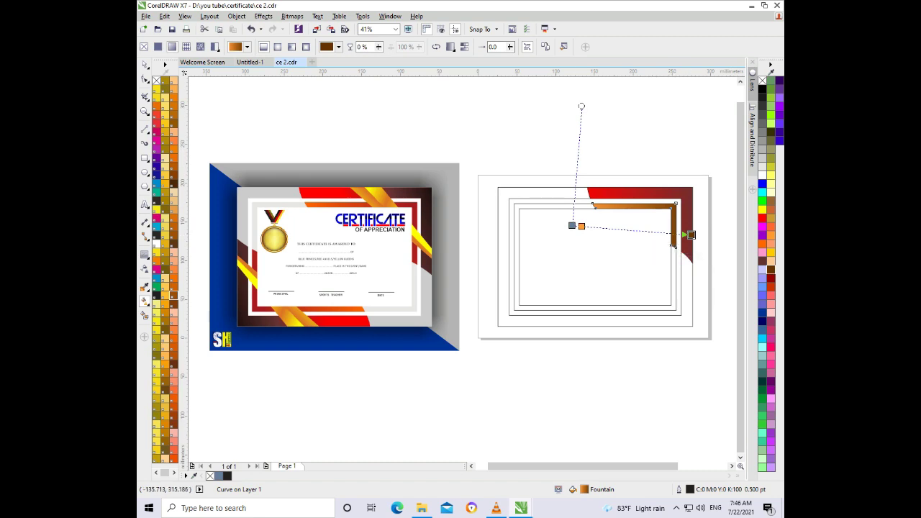
key("space")
left_click_drag(568, 158, 729, 281)
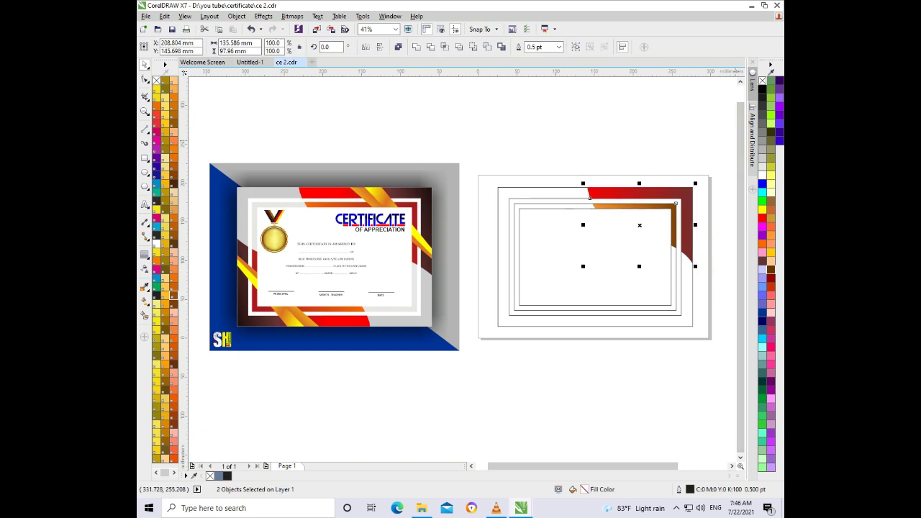
left_click_drag(572, 157, 713, 281)
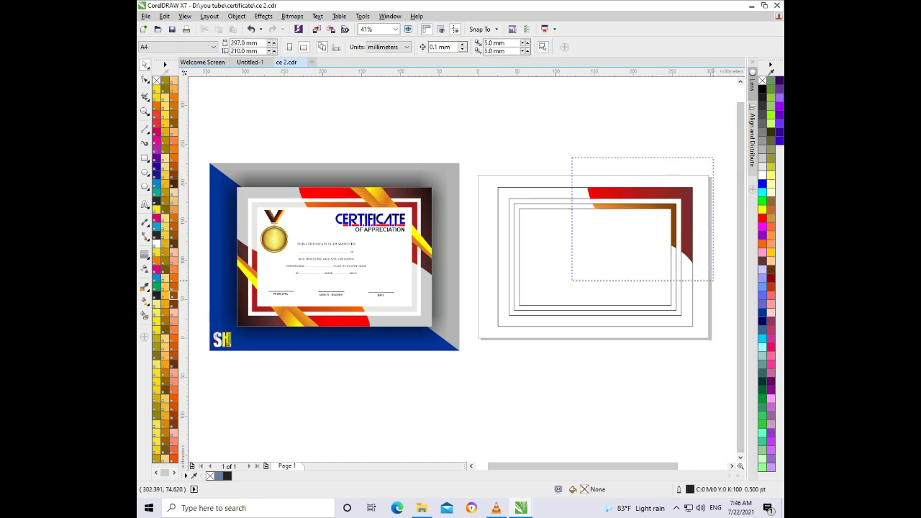
- Copy both corner pieces mirrored, group them, and align them to the frame's bottom-left
left_click_drag(714, 280, 651, 280)
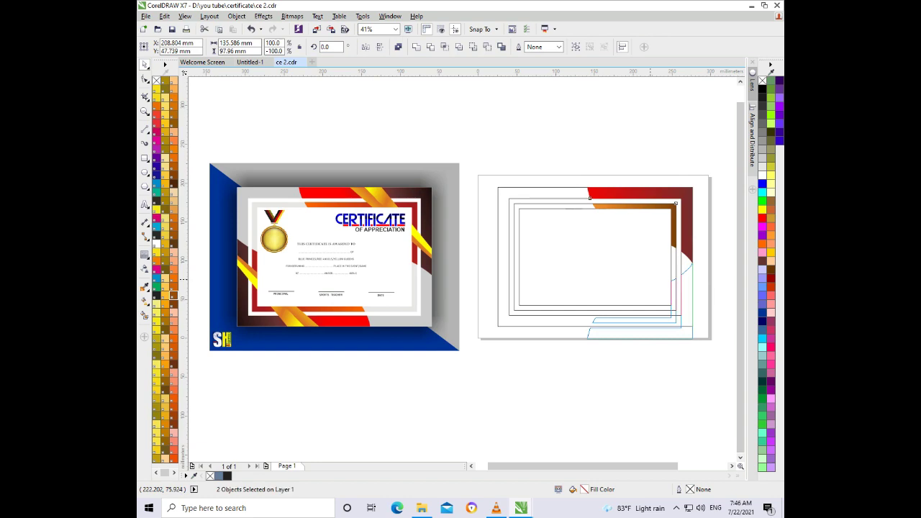
left_click_drag(589, 333, 589, 328)
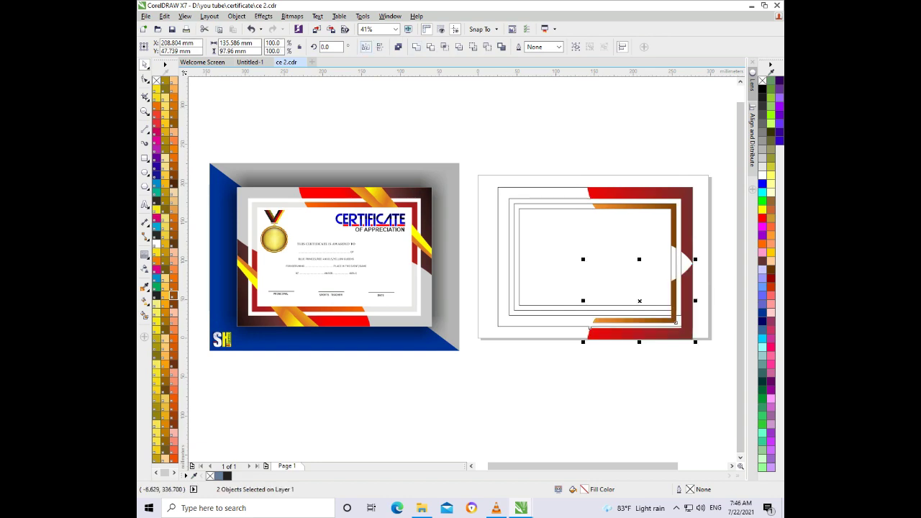
left_click(365, 46)
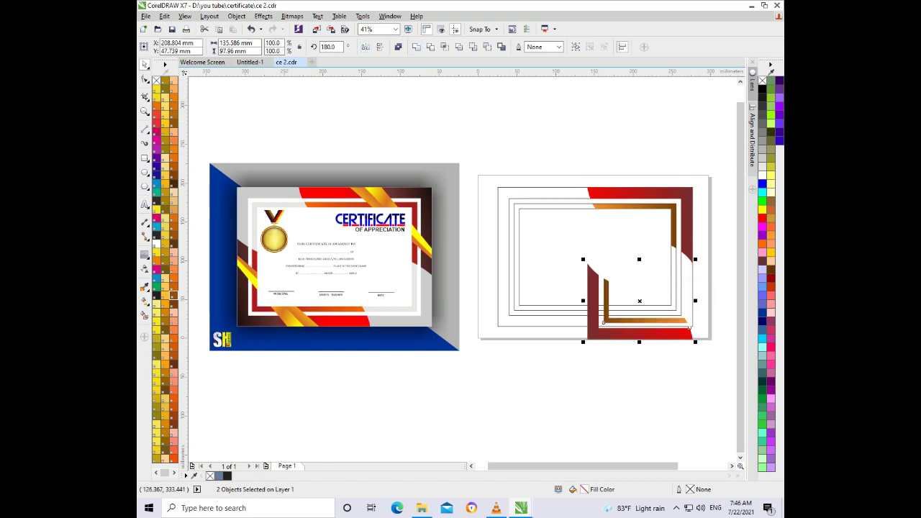
key("ctrl+g")
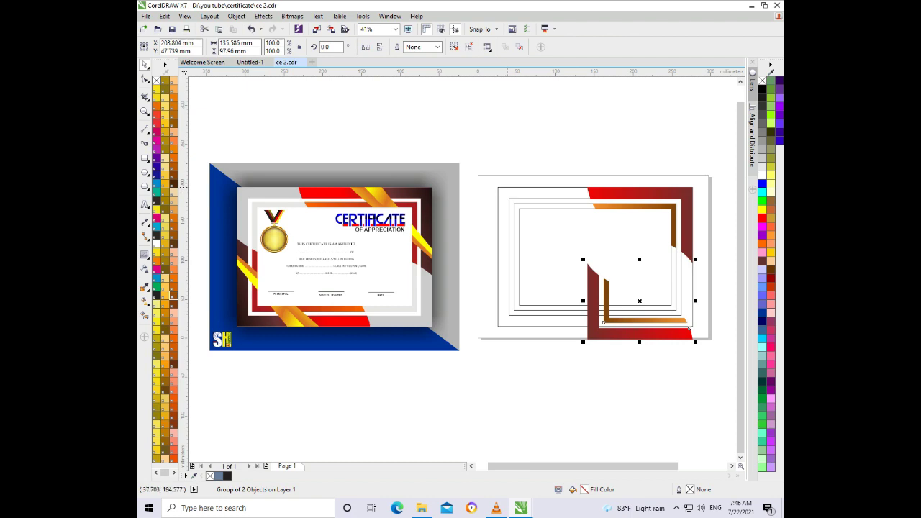
left_click(689, 327, "shift")
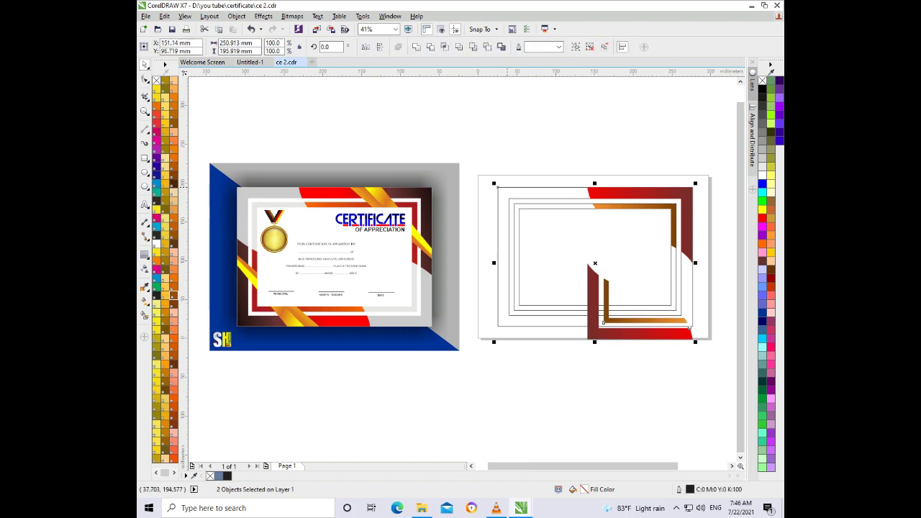
key("b")
key("l")
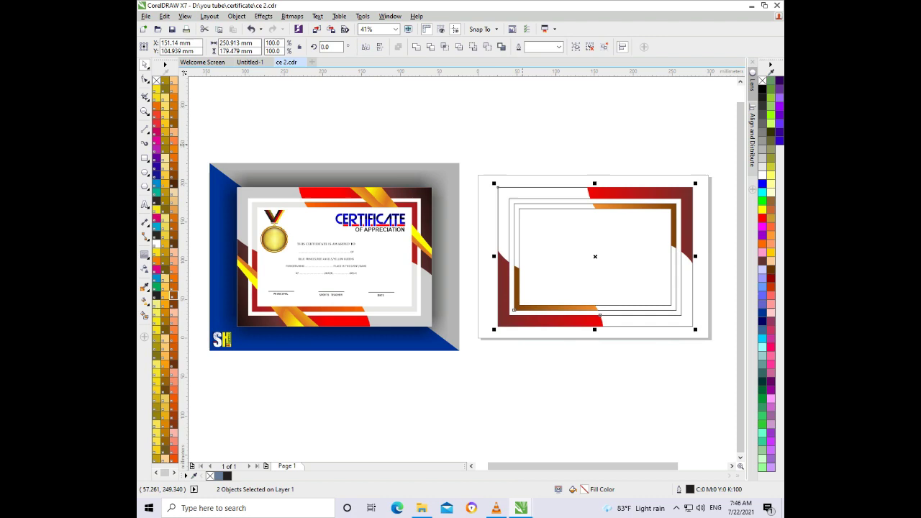
key("Escape")
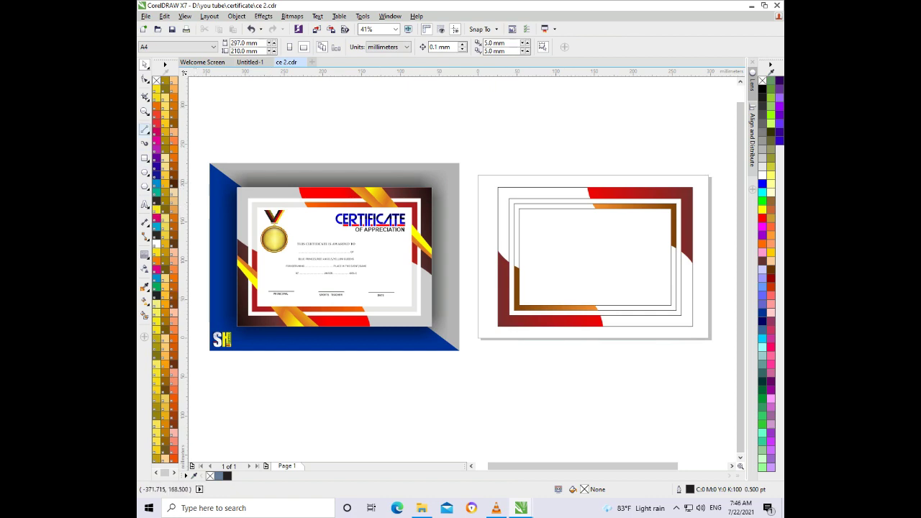
- Draw a straight diagonal line across the top-right corner and adjust its end node
left_click(146, 130)
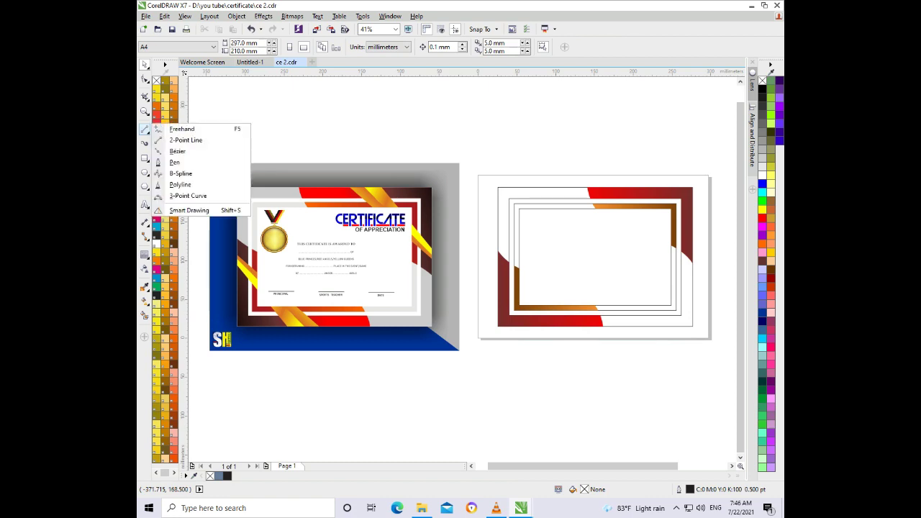
left_click(147, 129)
left_click(185, 140)
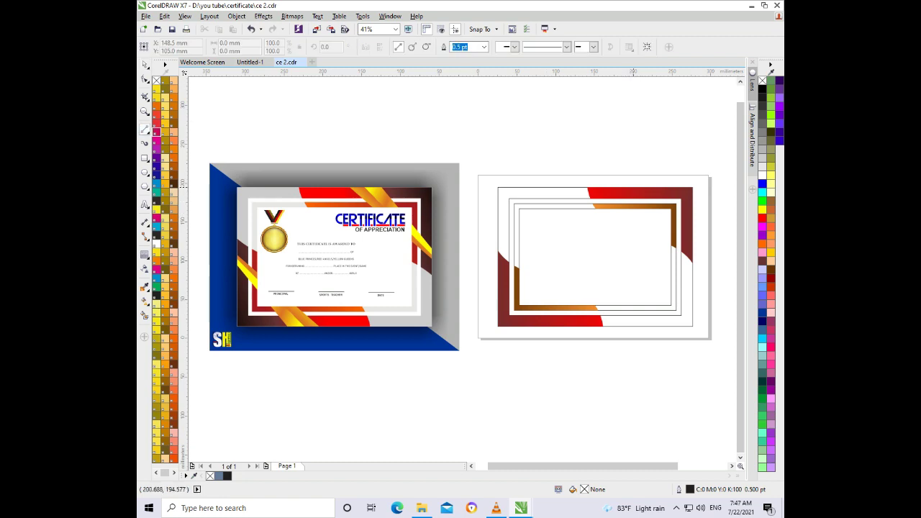
left_click_drag(634, 188, 693, 237)
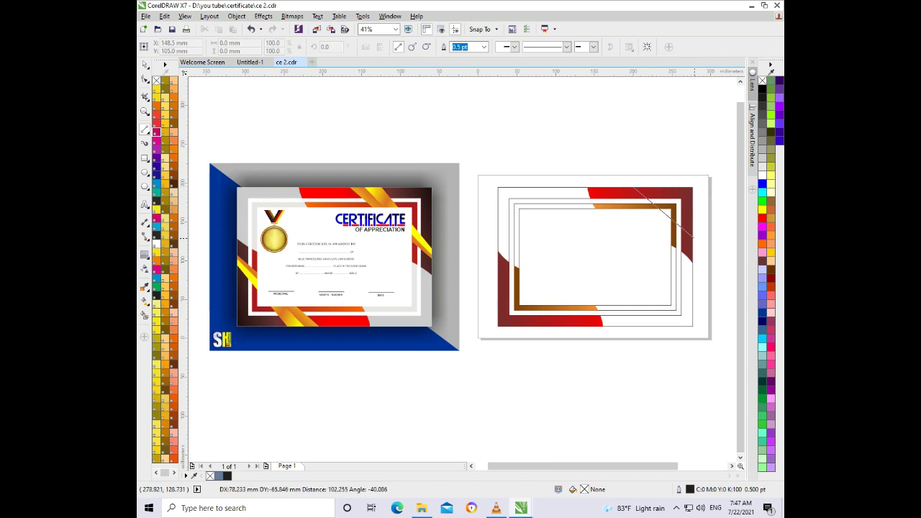
key("z")
left_click_drag(609, 160, 696, 282)
key("space")
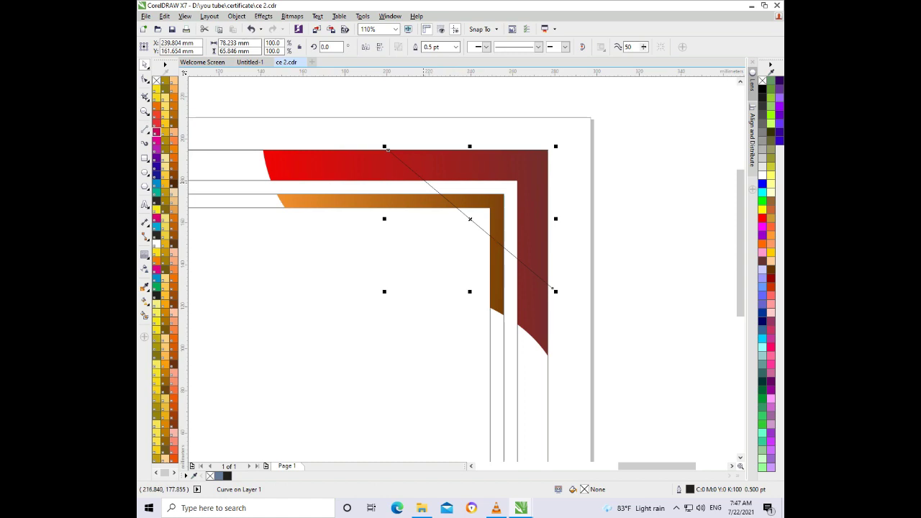
left_click_drag(387, 148, 393, 141)
left_click(390, 143)
key("F10")
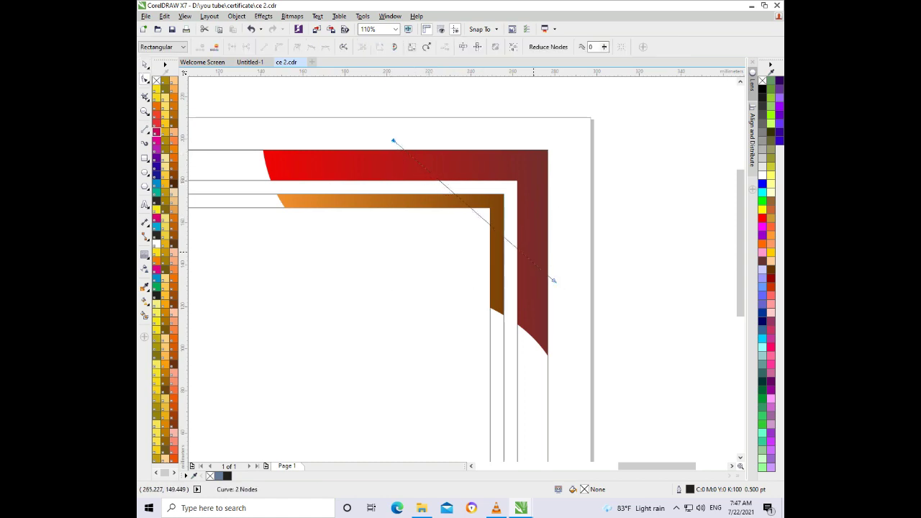
left_click_drag(554, 280, 563, 290)
- Bend the diagonal line into a curve and drag-copy it as a third line
scroll(563, 290, "down", 2)
scroll(564, 290, "down", 1)
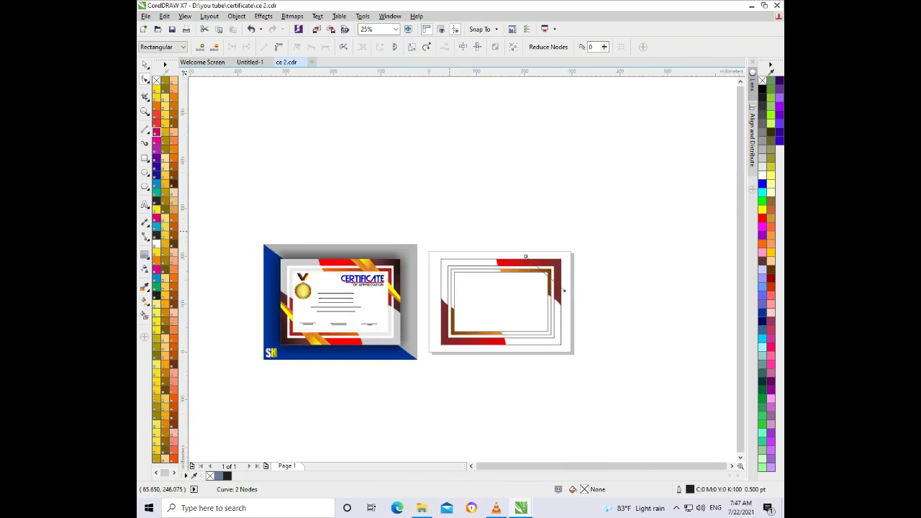
key("z")
left_click_drag(436, 226, 597, 371)
key("space")
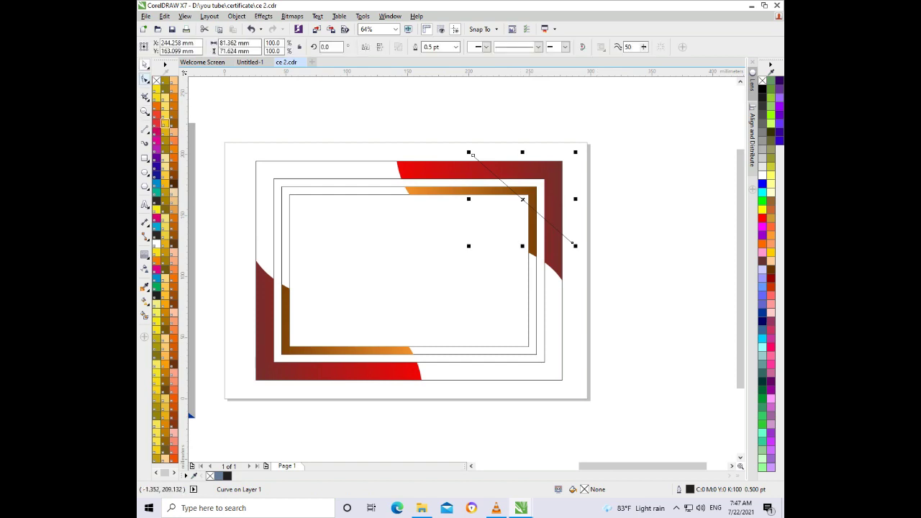
left_click(145, 79)
left_click_drag(426, 138, 585, 252)
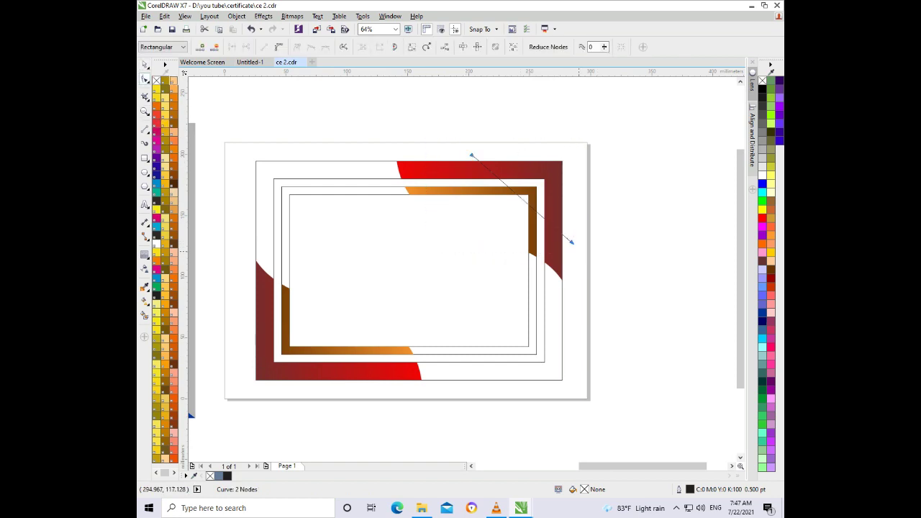
left_click_drag(514, 192, 515, 201)
key("space")
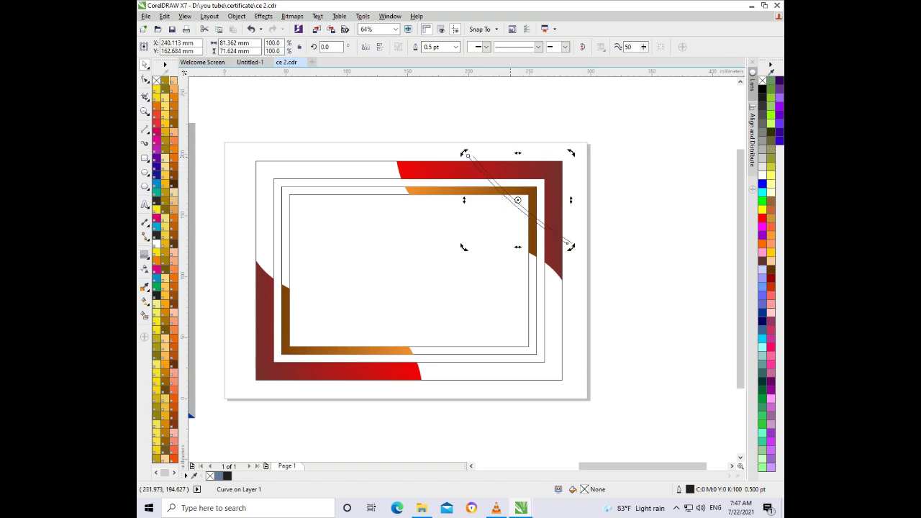
mouse_move(480, 169)
left_mouse_down()
mouse_move(506, 153)
mouse_move(437, 154)
left_mouse_up()
scroll(446, 154, "down", 1)
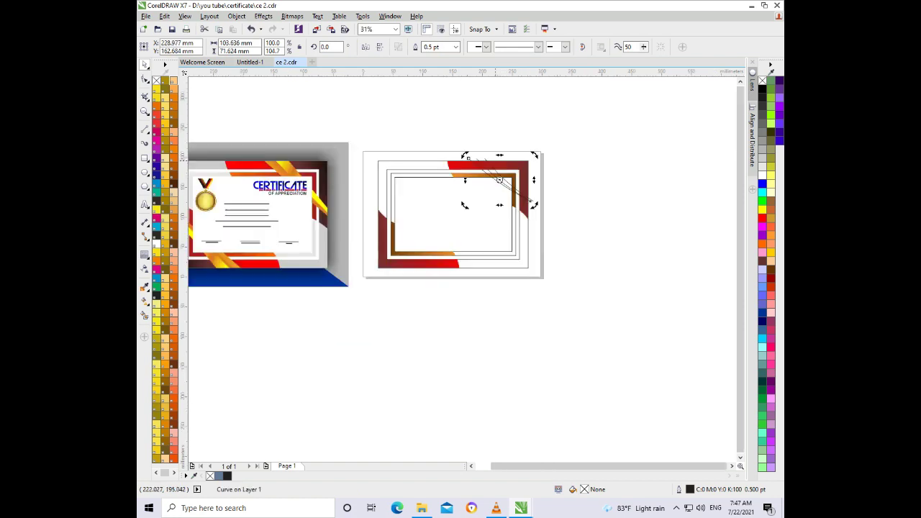
scroll(481, 160, "down", 1)
- Shift one diagonal corner line to the left and slightly lower
key("z")
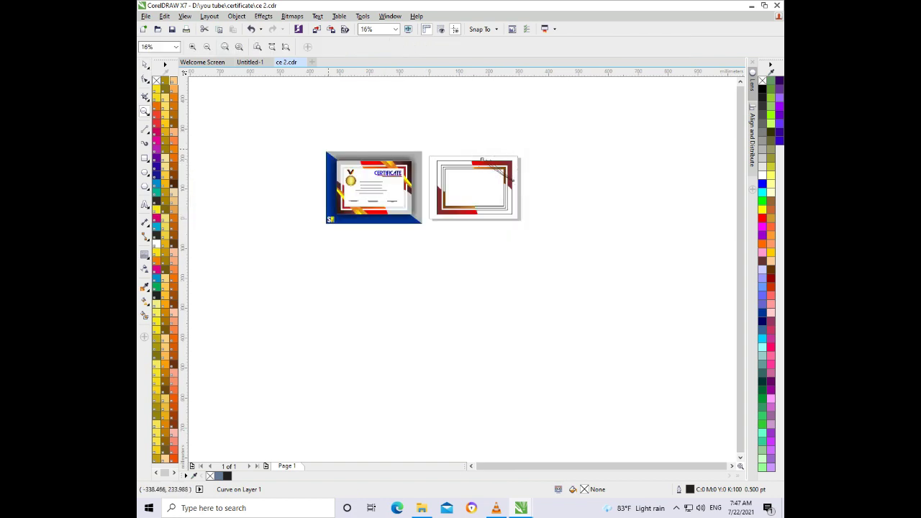
left_click_drag(533, 148, 328, 256)
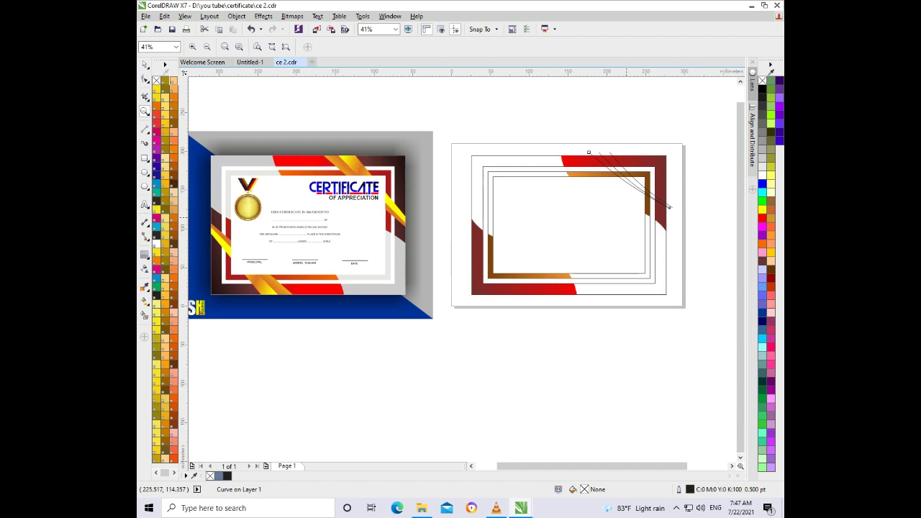
left_click_drag(588, 153, 689, 246)
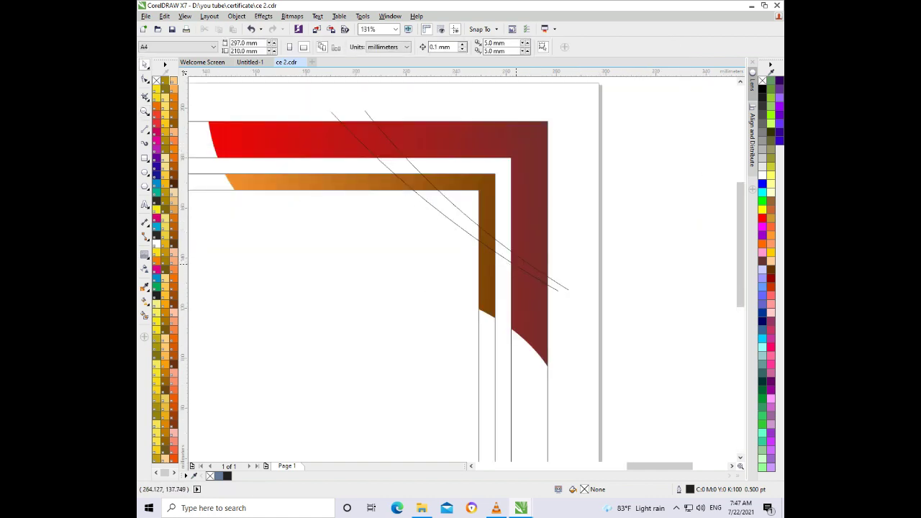
left_click_drag(516, 265, 495, 265)
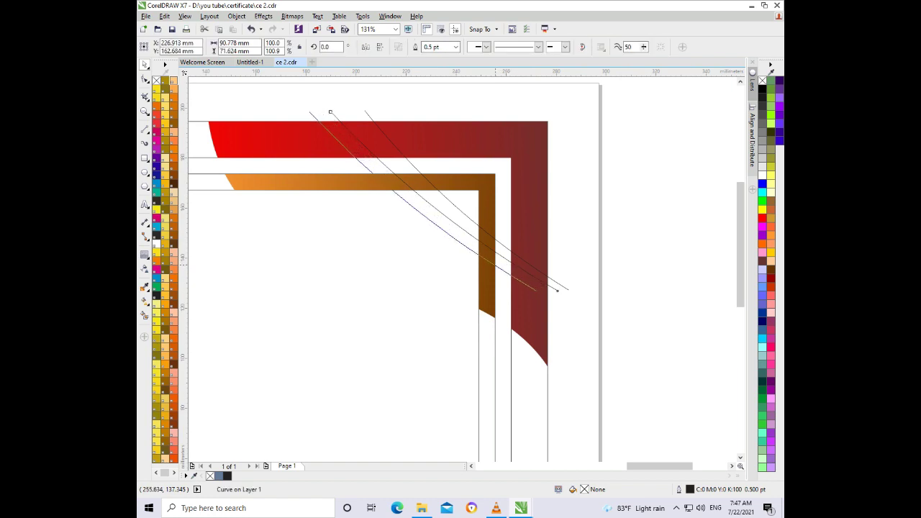
left_click_drag(557, 291, 560, 293)
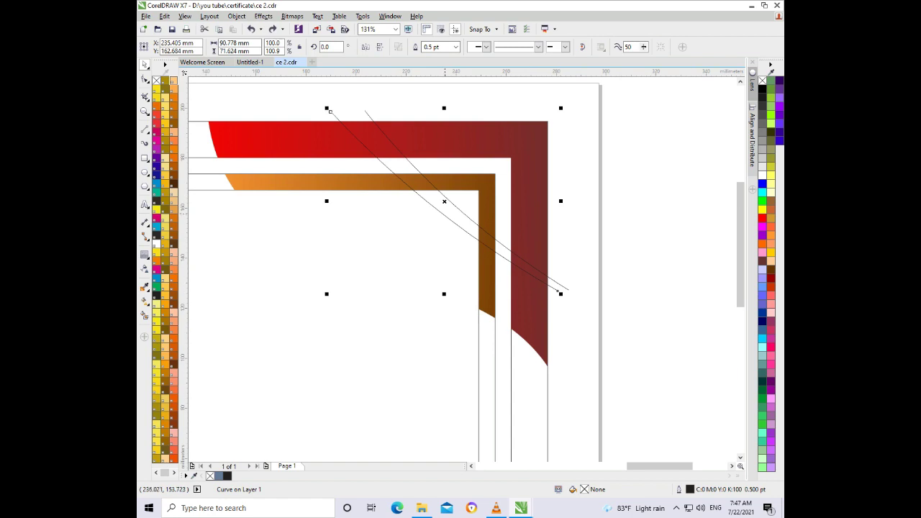
left_click_drag(329, 110, 329, 120)
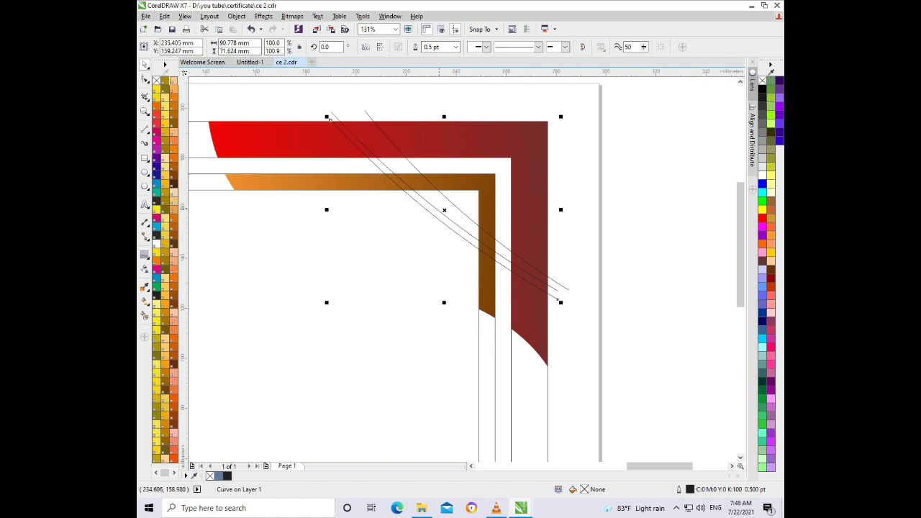
- Enlarge that line slightly and skew it so it fans out from the others
left_click_drag(328, 117, 319, 110)
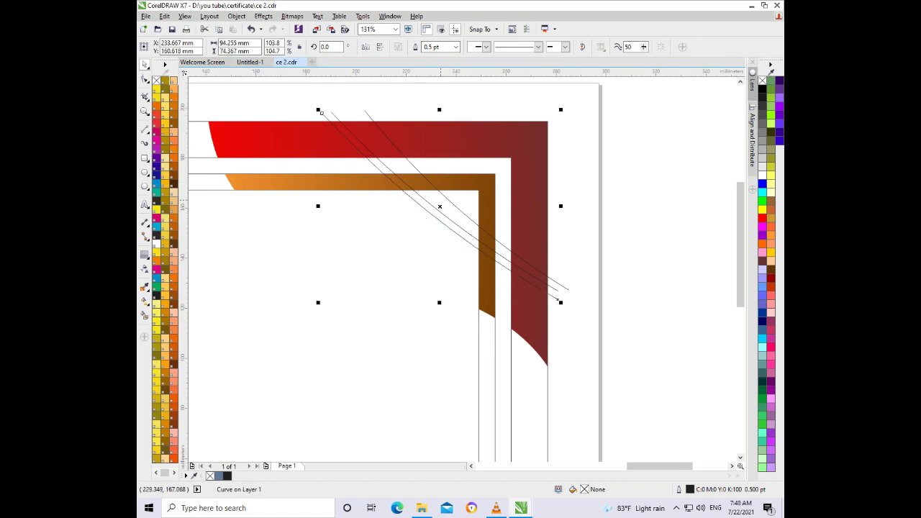
left_click(437, 208)
left_click_drag(318, 304, 299, 303)
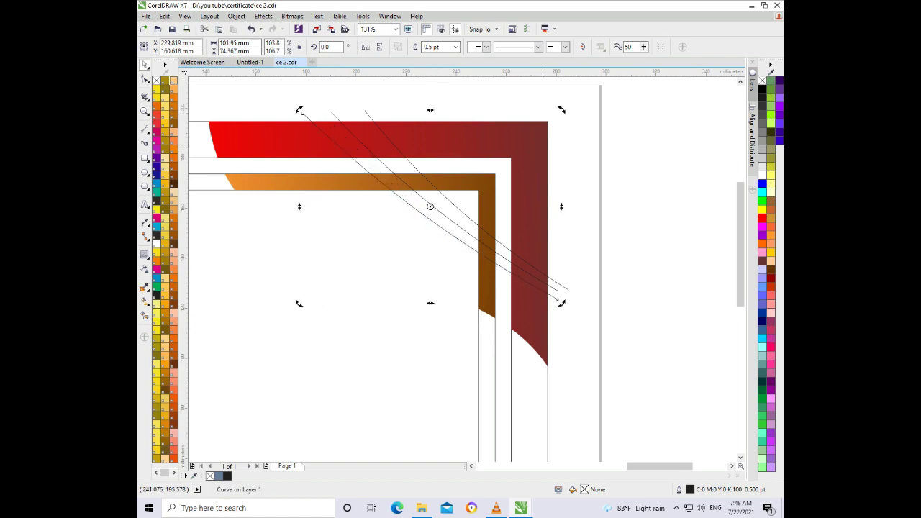
scroll(605, 169, "down", 3)
scroll(608, 179, "down", 2)
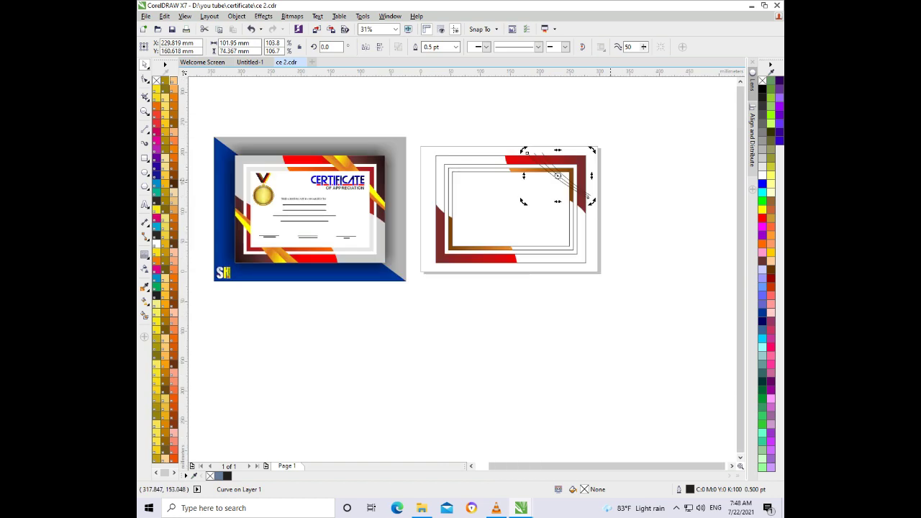
left_click(606, 186)
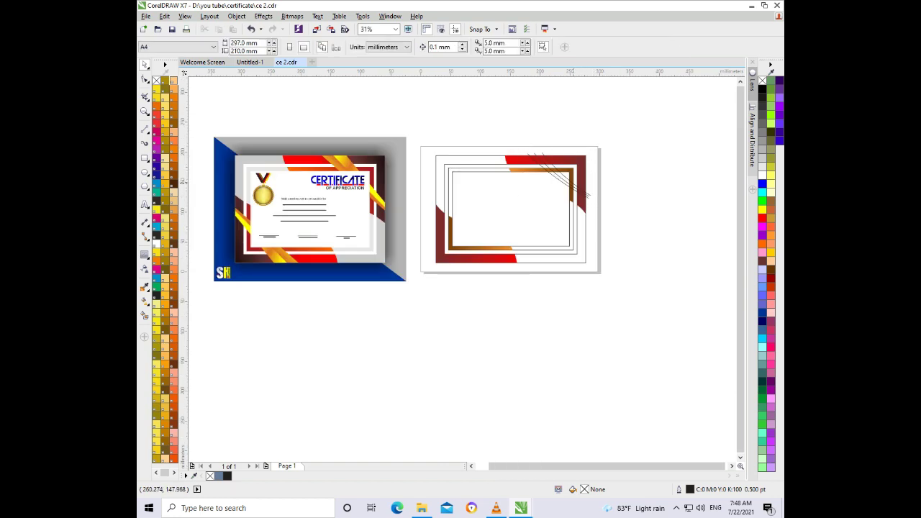
- Drop a copy of the outer rectangle and its three corner lines to the right of the frame
left_click(551, 166)
key("z")
left_click_drag(488, 136, 635, 231)
key("F3")
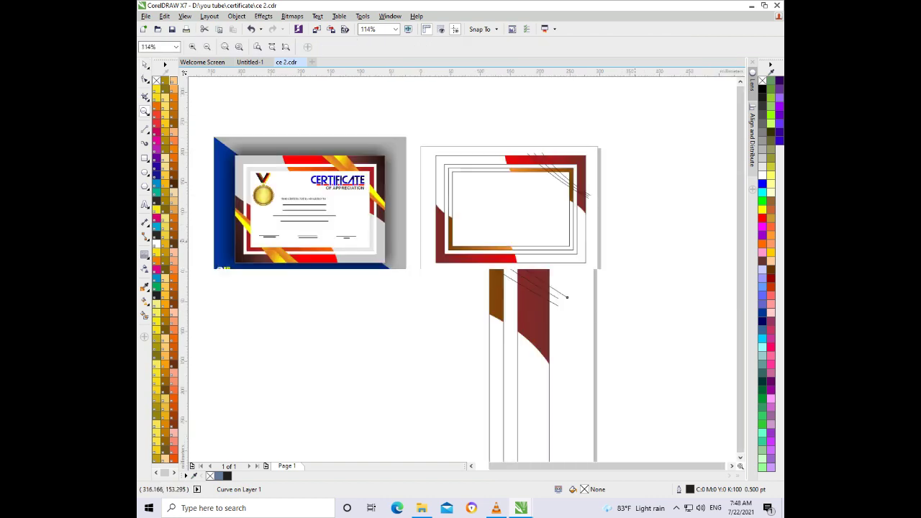
key("space")
left_click(587, 194)
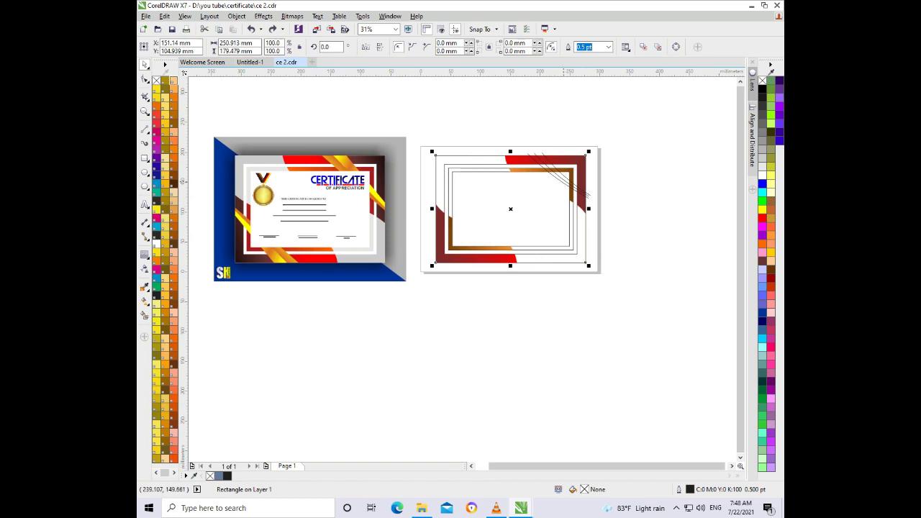
left_click(561, 177, "shift")
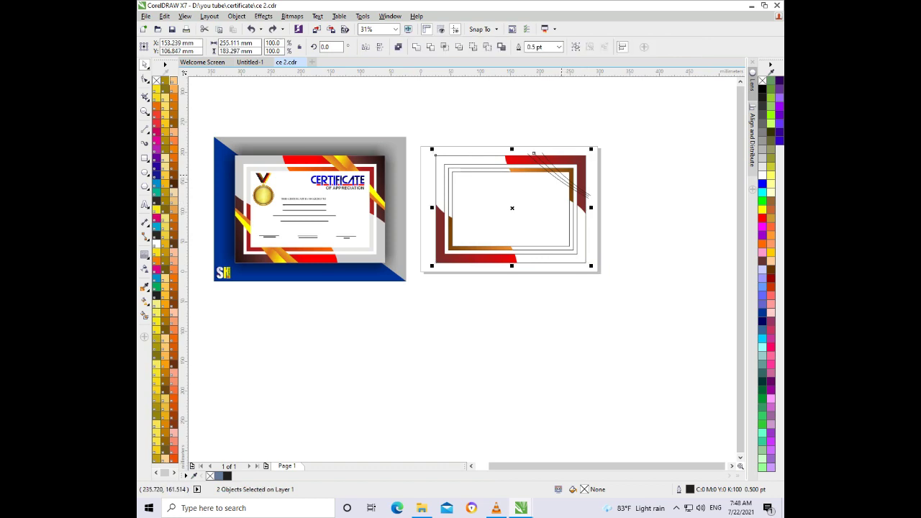
left_click(541, 153, "shift")
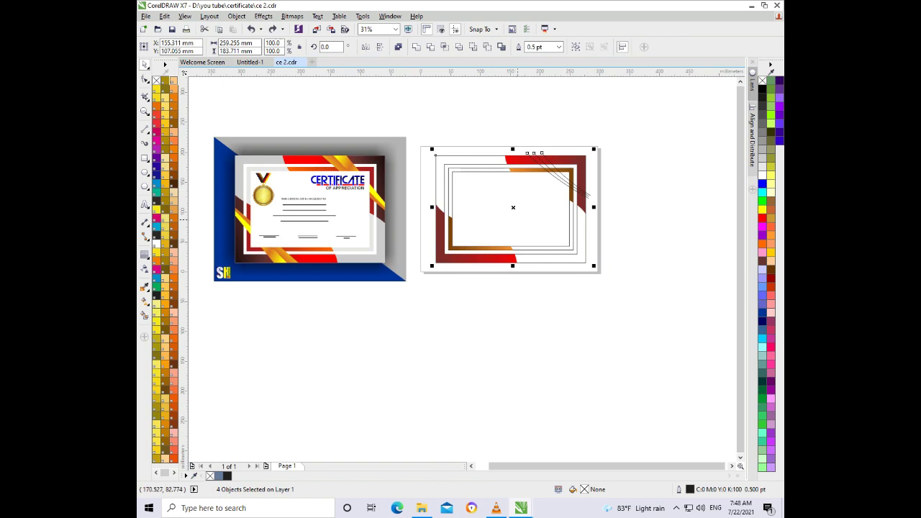
left_click_drag(518, 218, 667, 208)
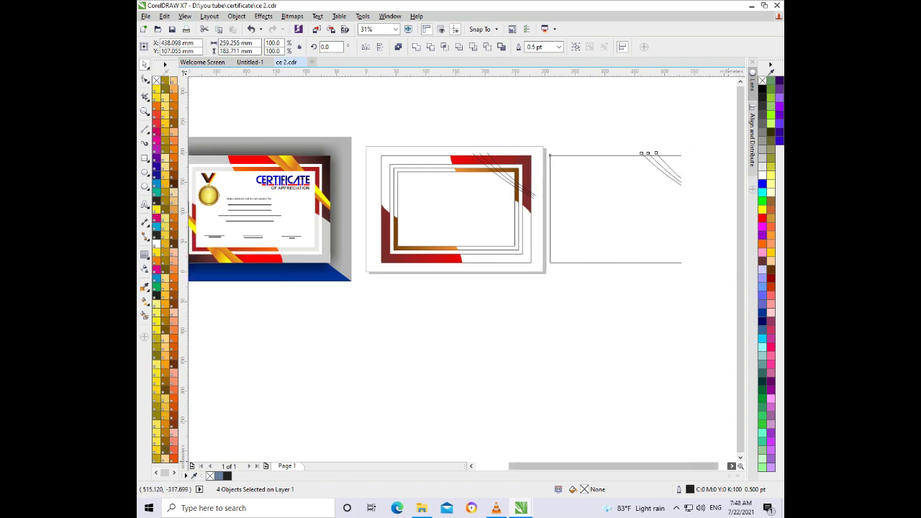
key("Escape")
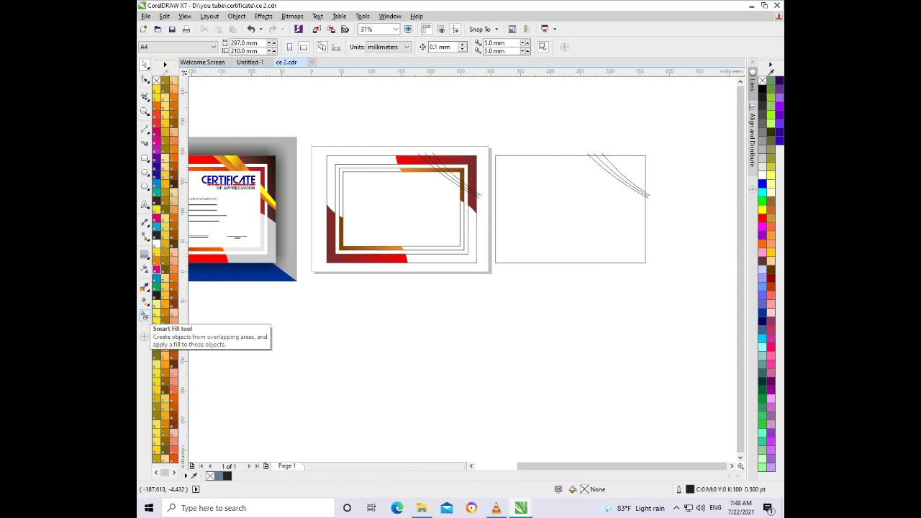
- Smart-fill the sliver between the corner curves at the copied rectangle's top-right corner
left_click(144, 316)
left_click(605, 163)
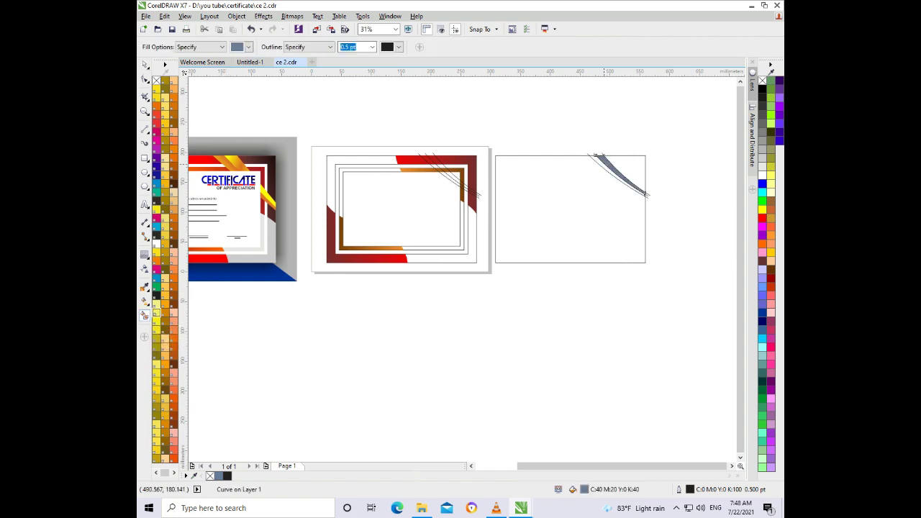
key("space")
left_click(595, 151)
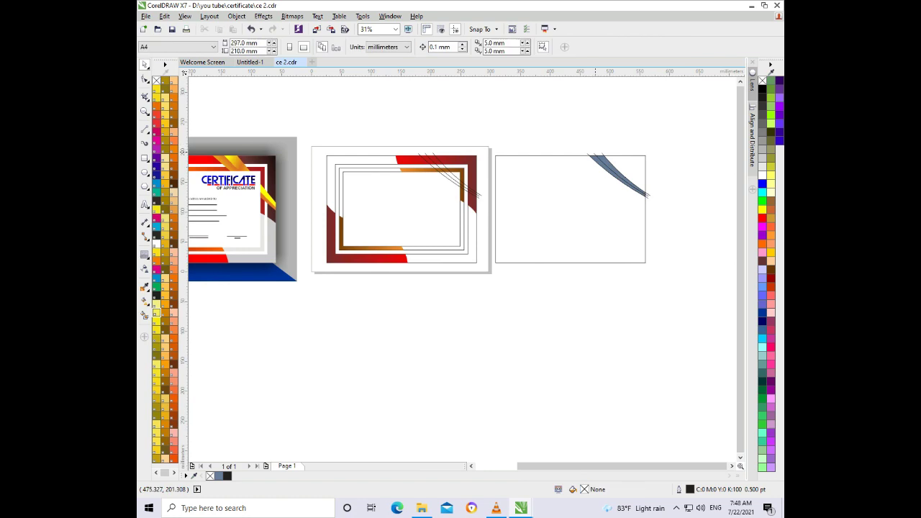
- Check the selection of the new grey-blue sliver and zoom in on the swoosh
left_click(604, 149)
left_click(602, 150)
left_click(584, 152)
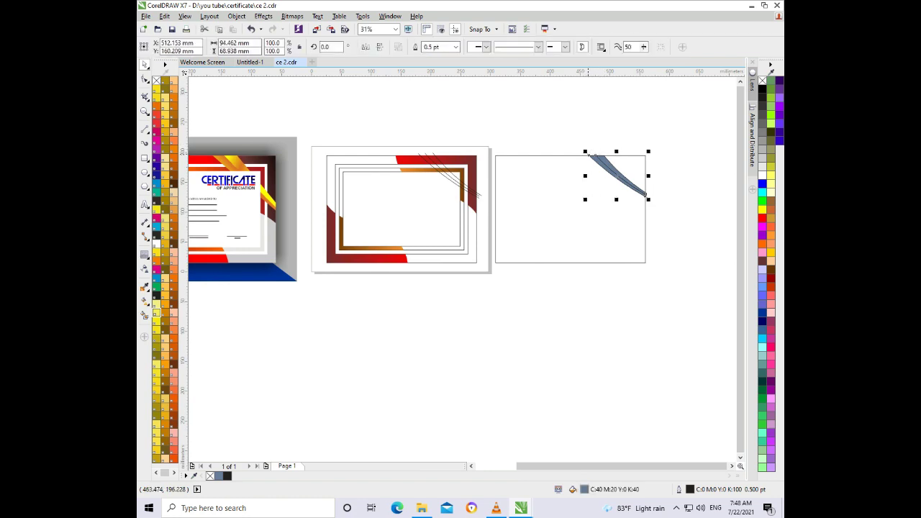
left_click(588, 148)
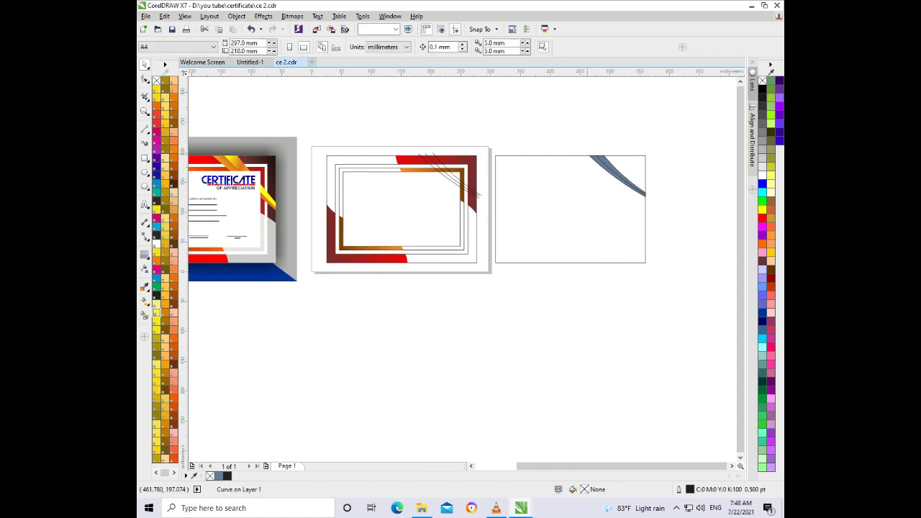
key("z")
left_click_drag(569, 144, 666, 216)
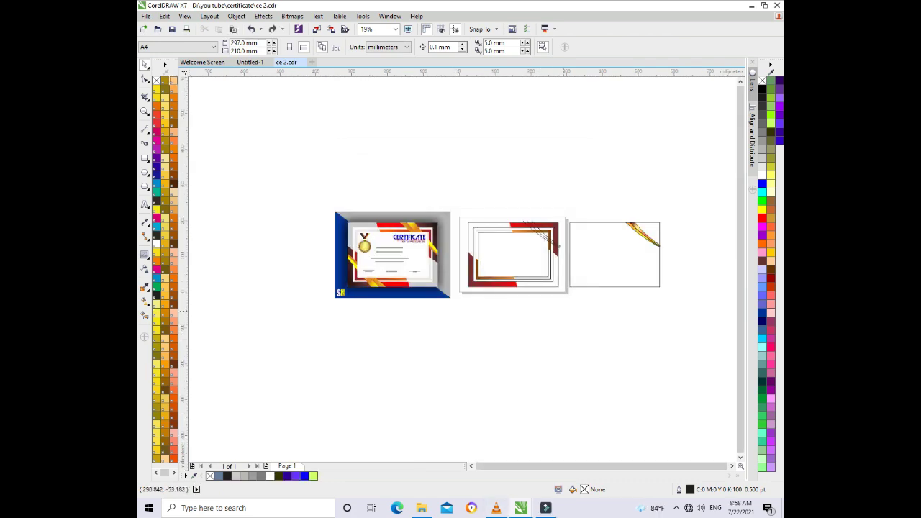
- Zoom in on the yellow swoosh, undoing an accidental move of it
key("z")
left_click_drag(454, 213, 688, 311)
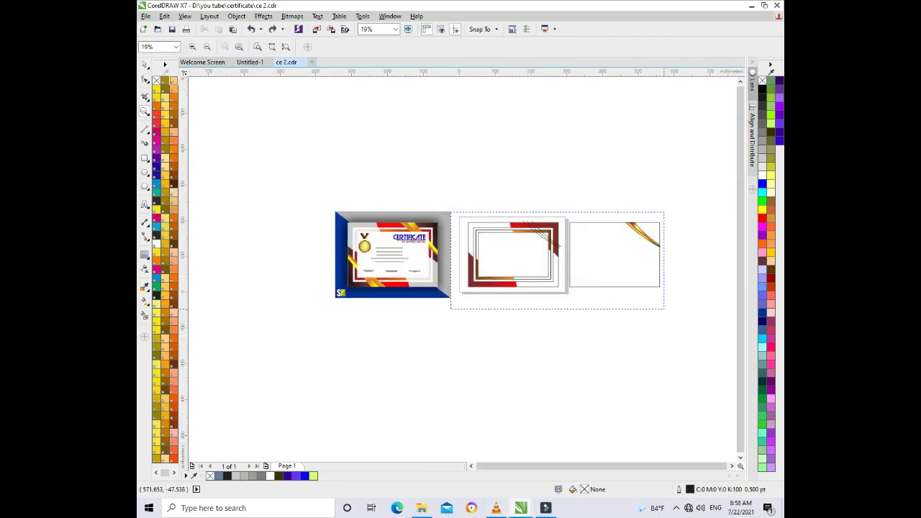
left_click_drag(591, 163, 677, 273)
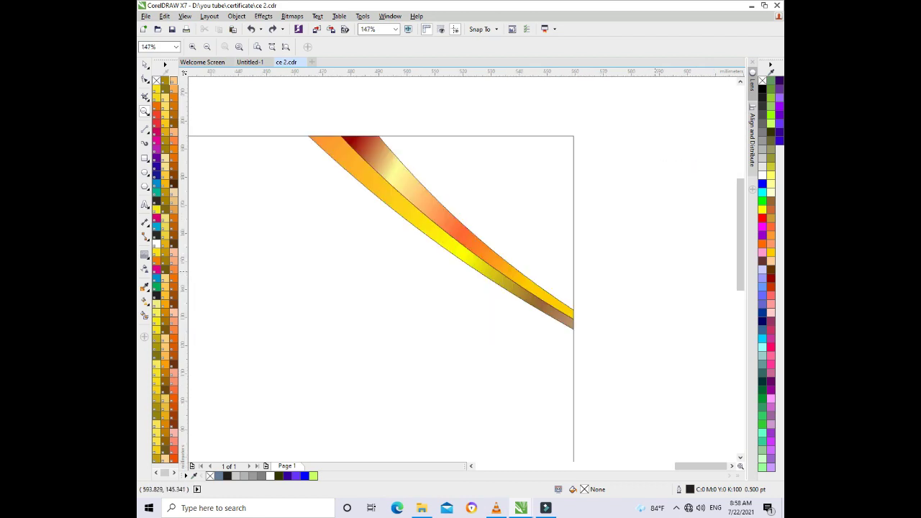
left_click_drag(458, 231, 497, 219)
key("ctrl+z")
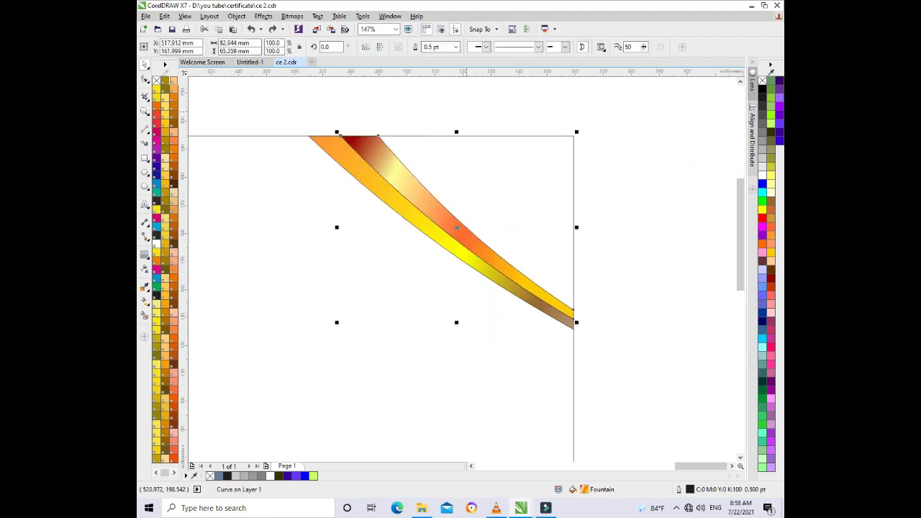
key("Escape")
scroll(447, 130, "down", 2)
- Select the yellow swoosh and its parts and zoom in on the two right-hand designs
left_click_drag(411, 109, 494, 176)
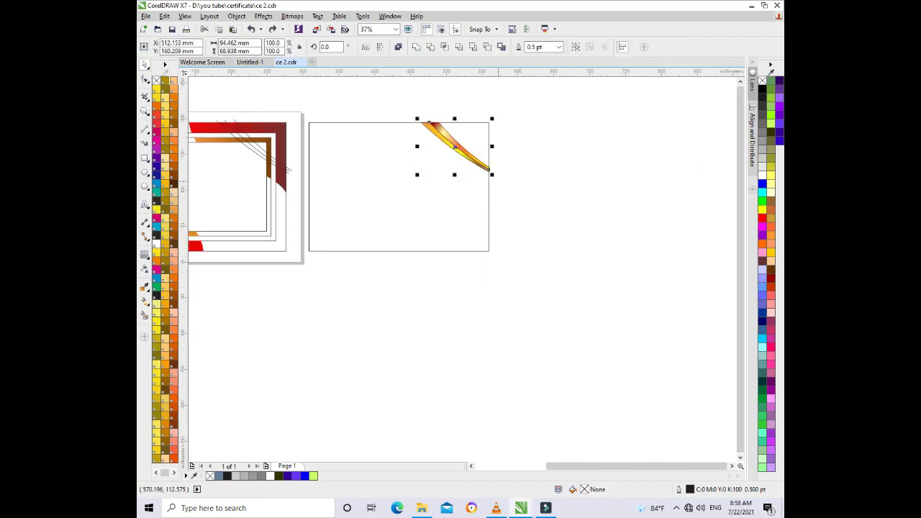
scroll(455, 146, "down", 2)
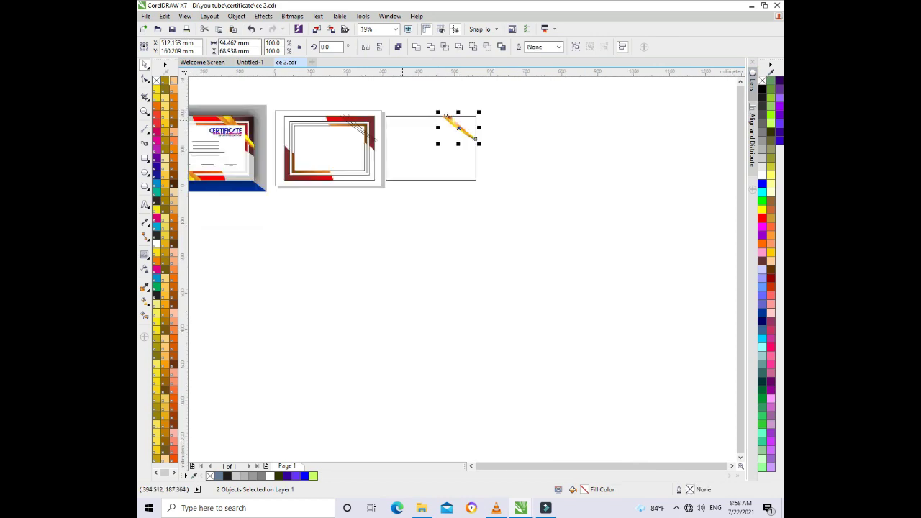
key("z")
left_click_drag(515, 98, 264, 219)
key("space")
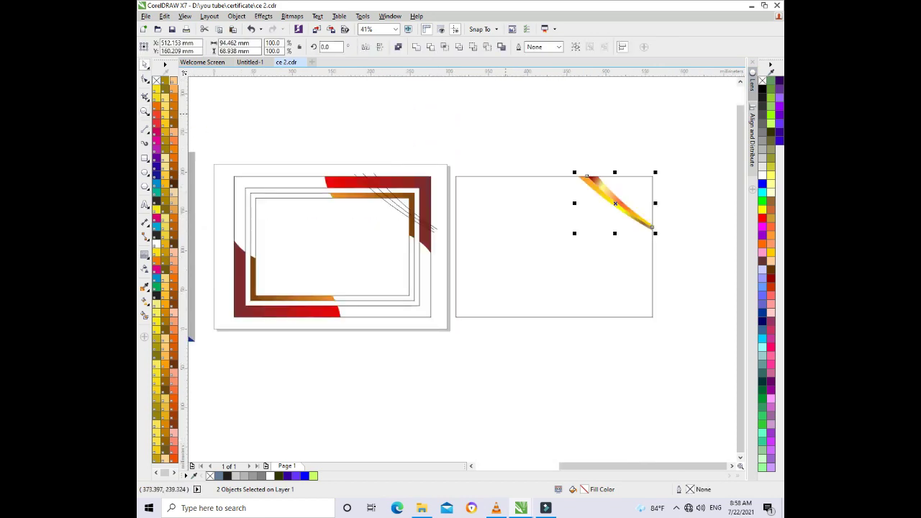
key("Escape")
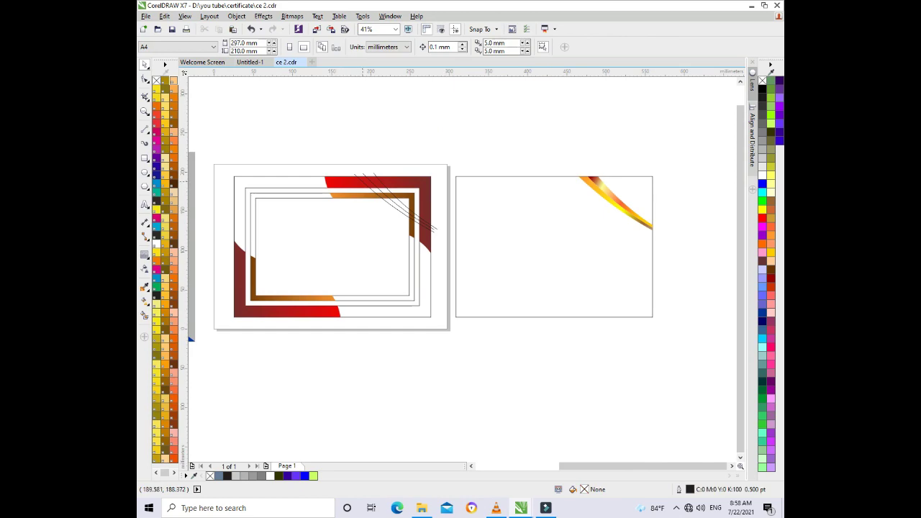
- Delete the two leftover thin diagonal lines
left_click(354, 173)
key("Escape")
left_click(371, 180)
key("Delete")
left_click(381, 180)
key("Delete")
- Move the gradient swoosh onto the frame and align it to the frame's right side
left_click_drag(611, 199, 524, 199)
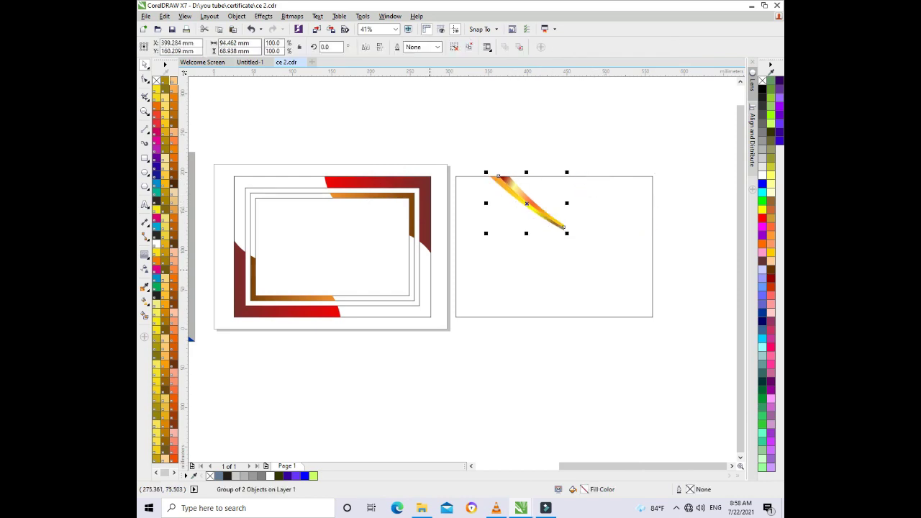
left_click(234, 252, "shift")
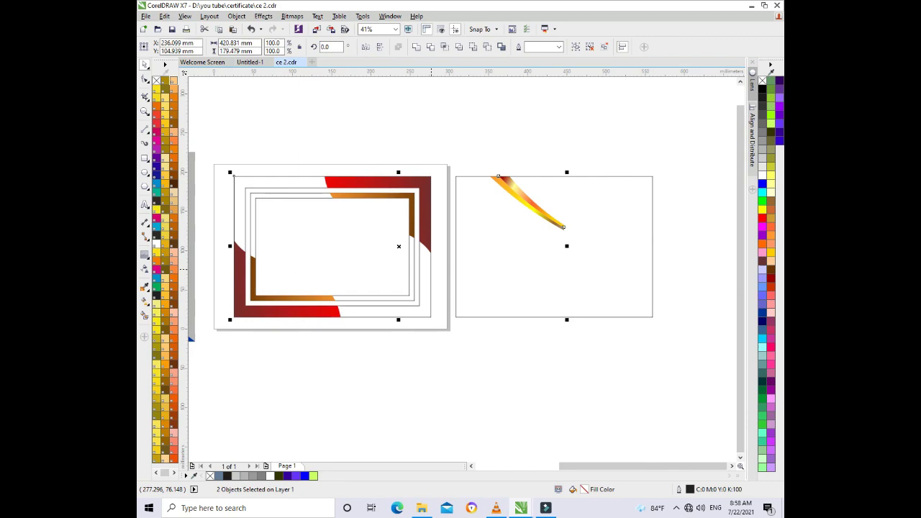
key("l")
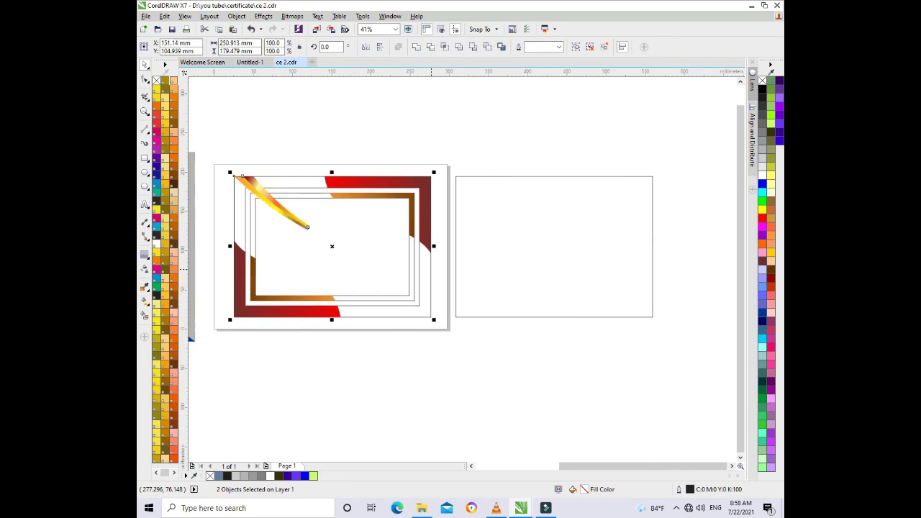
key("r")
left_click(391, 198)
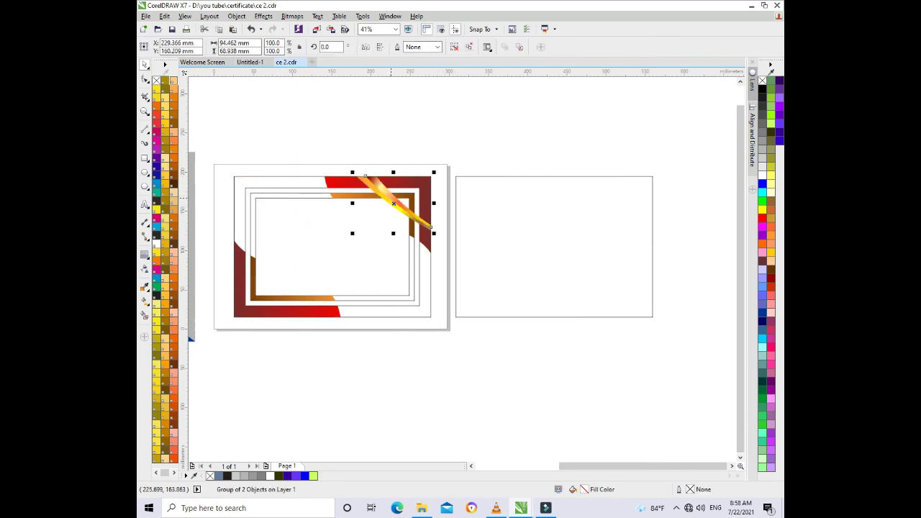
- Make a vertically mirrored copy of the swoosh and align it to the frame's bottom-left
left_click_drag(393, 172, 393, 288)
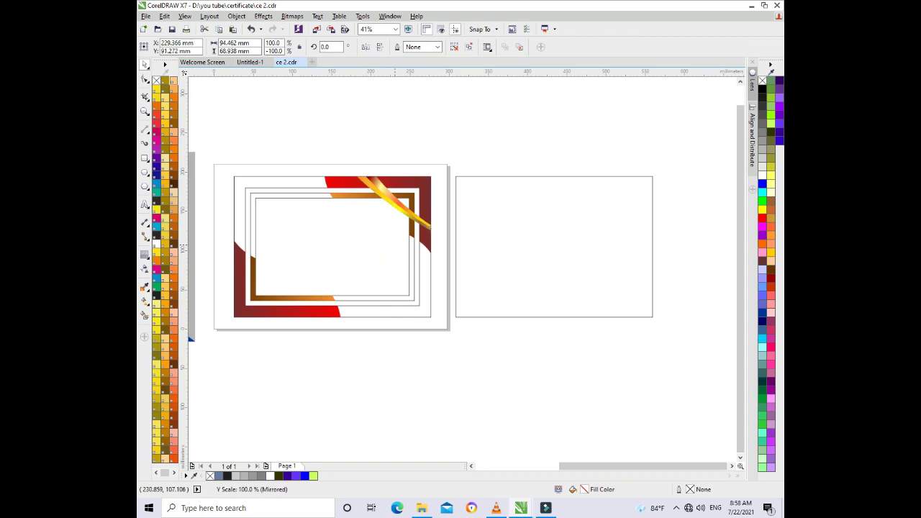
left_click(234, 251, "shift")
key("b")
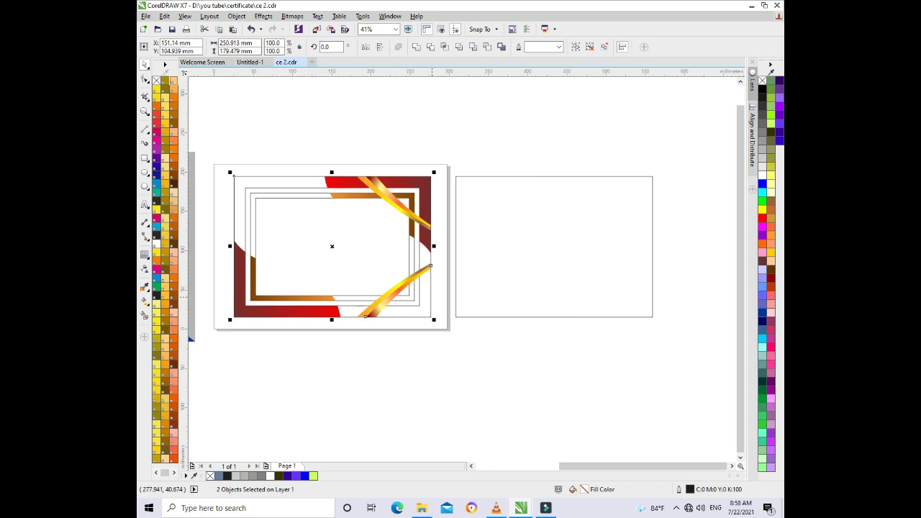
key("l")
key("Escape")
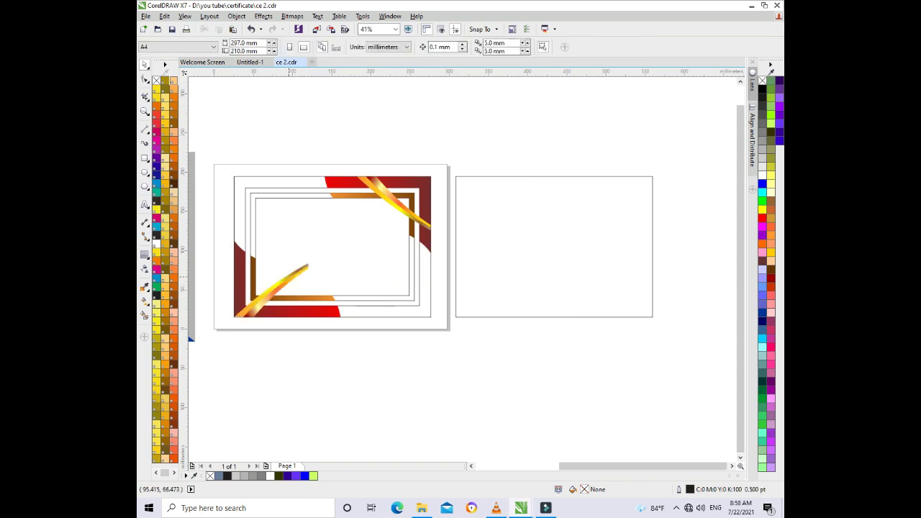
- Rotate the mirrored swoosh 180° to cross the bottom-left corner
left_click(281, 288)
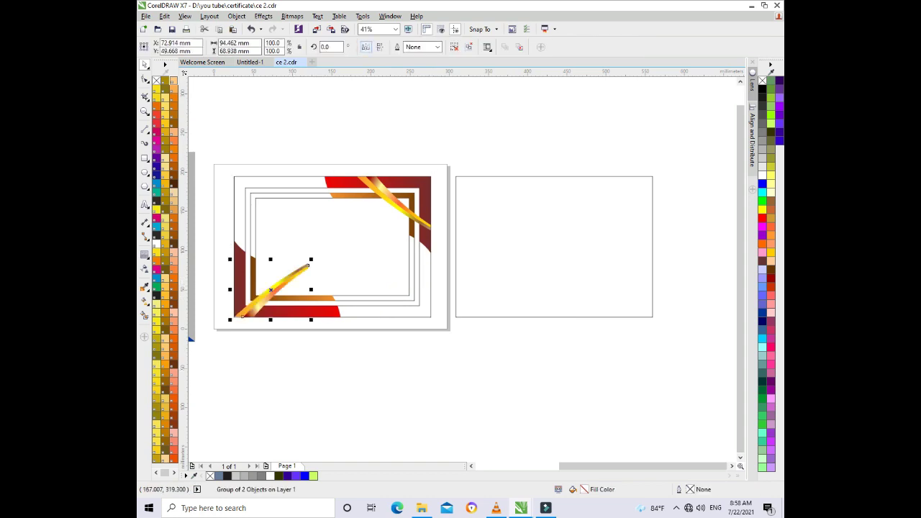
left_click(379, 46)
left_click(316, 367)
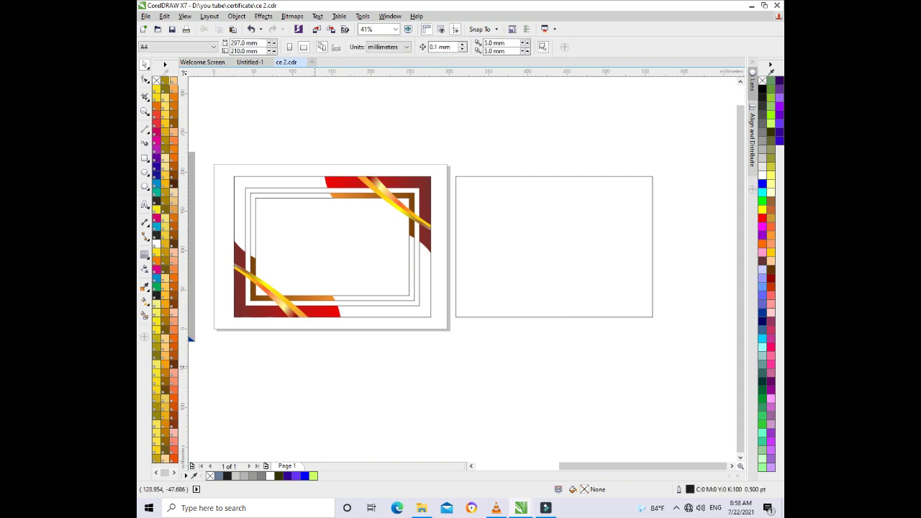
key("z")
left_click_drag(196, 148, 453, 389)
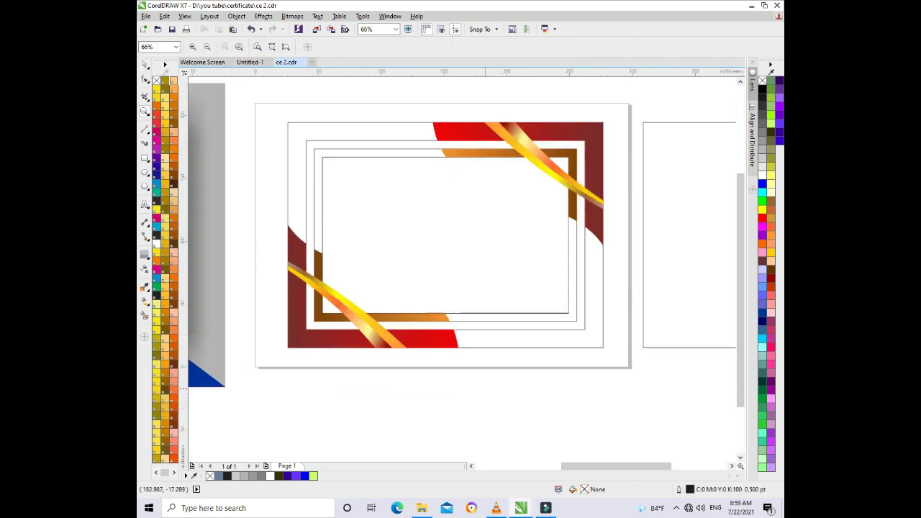
- Zoom out and frame all three pages side by side
key("space")
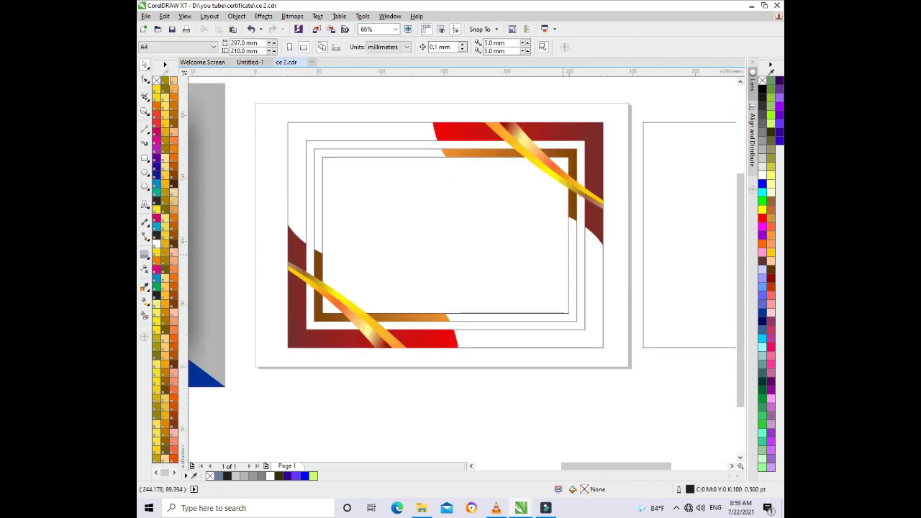
scroll(573, 259, "down", 2)
scroll(573, 259, "down", 2)
key("z")
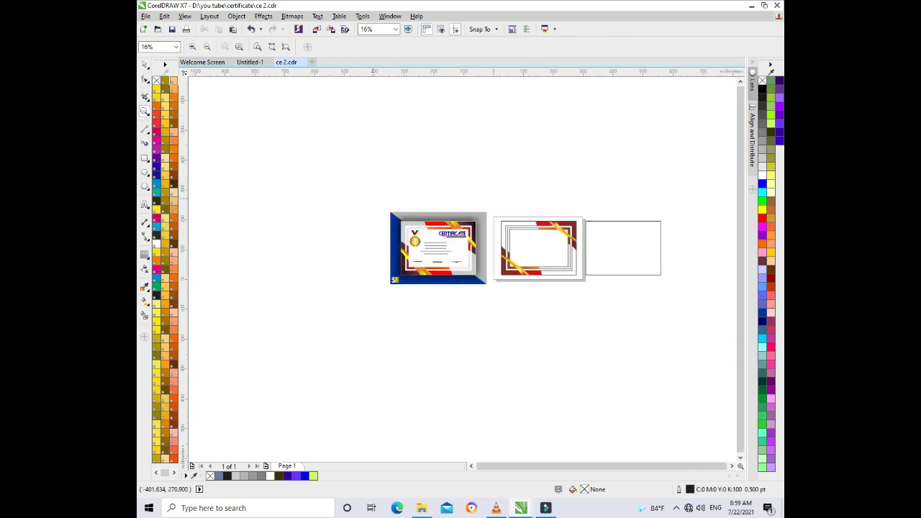
left_click_drag(372, 200, 760, 313)
key("space")
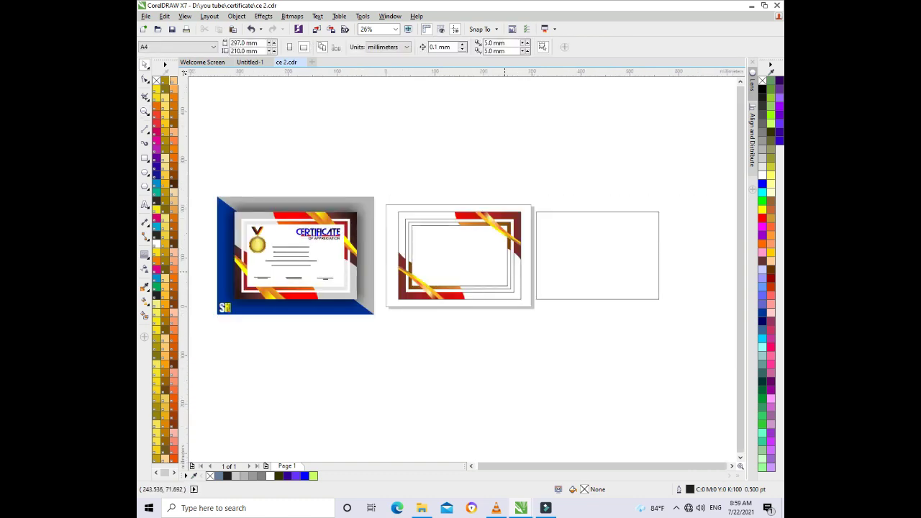
- Test-select the certificate copy's frame pieces, then deselect them
left_click(504, 272)
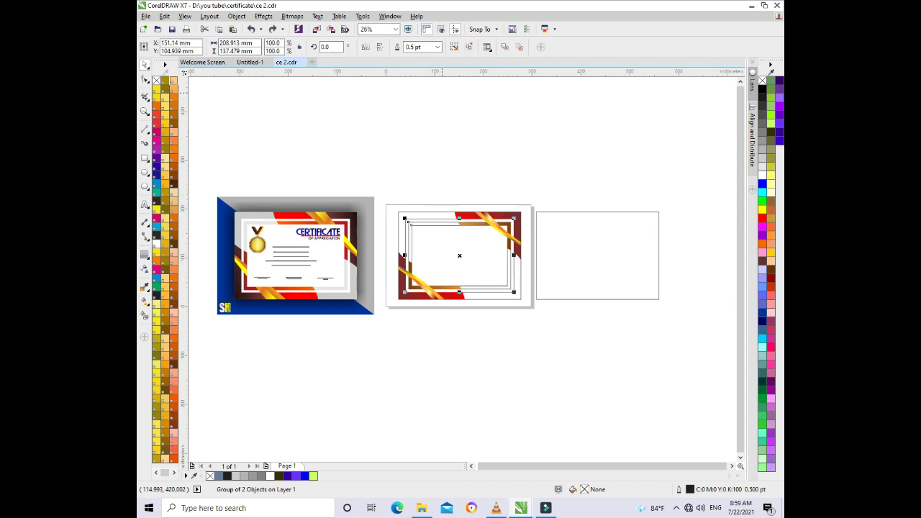
left_click_drag(389, 198, 534, 315)
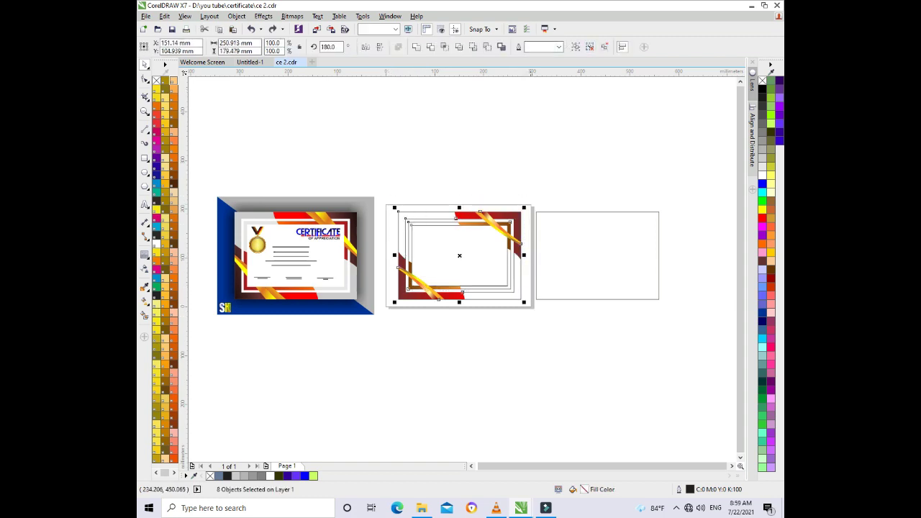
key("Escape")
left_click_drag(405, 194, 532, 285)
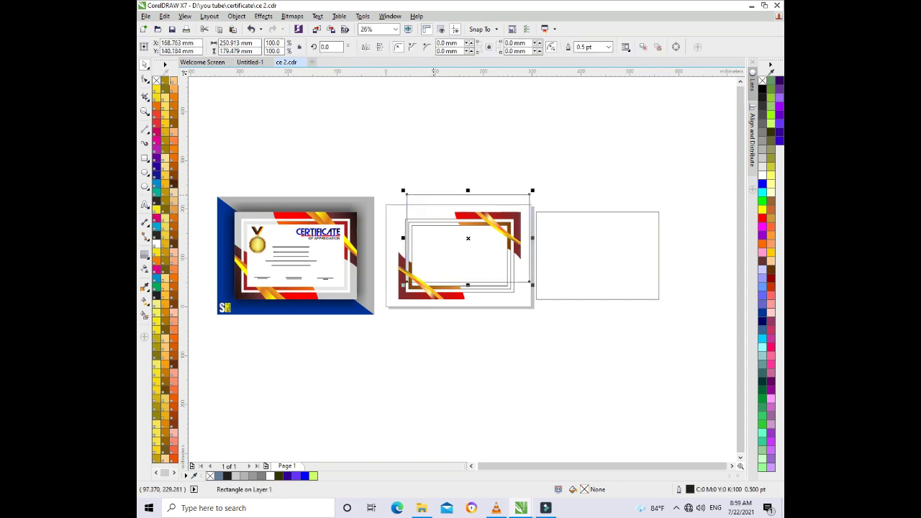
key("Escape")
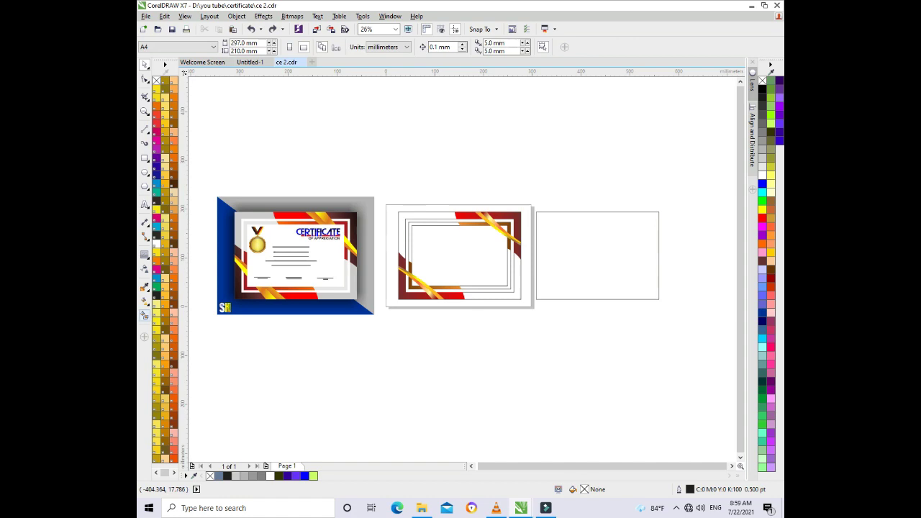
- Try light and mid grey fills on the inner frame and outer rectangle, then undo them
left_click(412, 245)
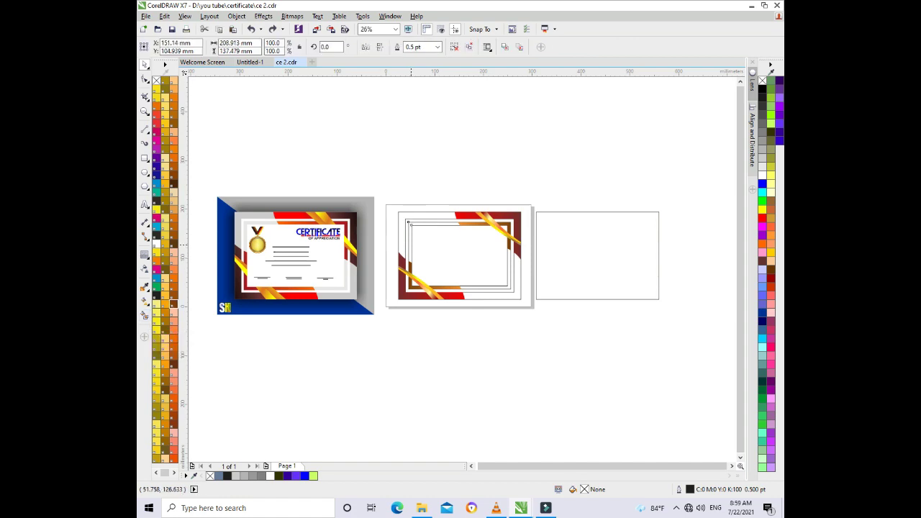
left_click_drag(409, 223, 422, 223)
key("Escape")
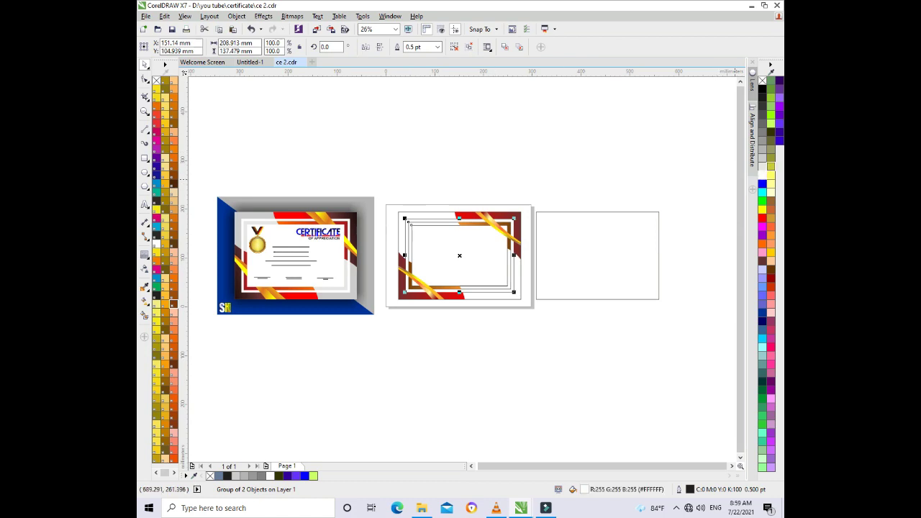
left_click(763, 159)
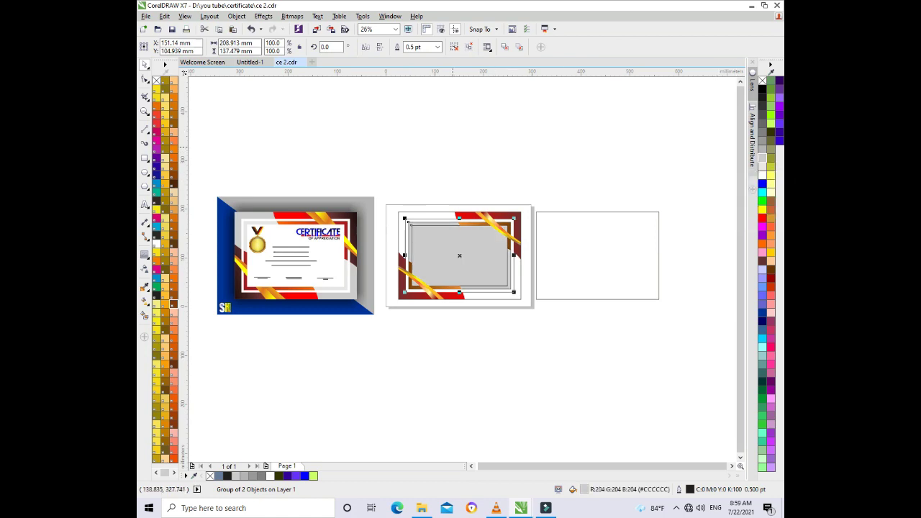
left_click(453, 140)
left_click(392, 216)
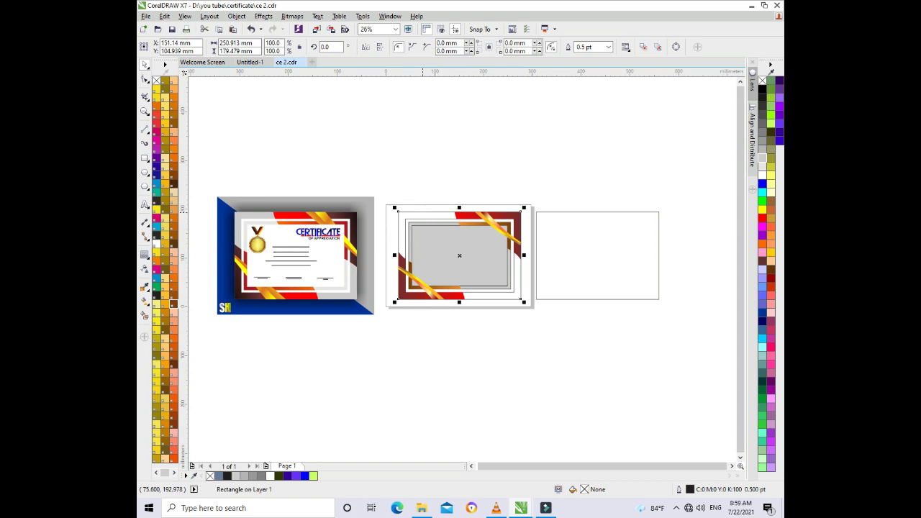
left_click(763, 132)
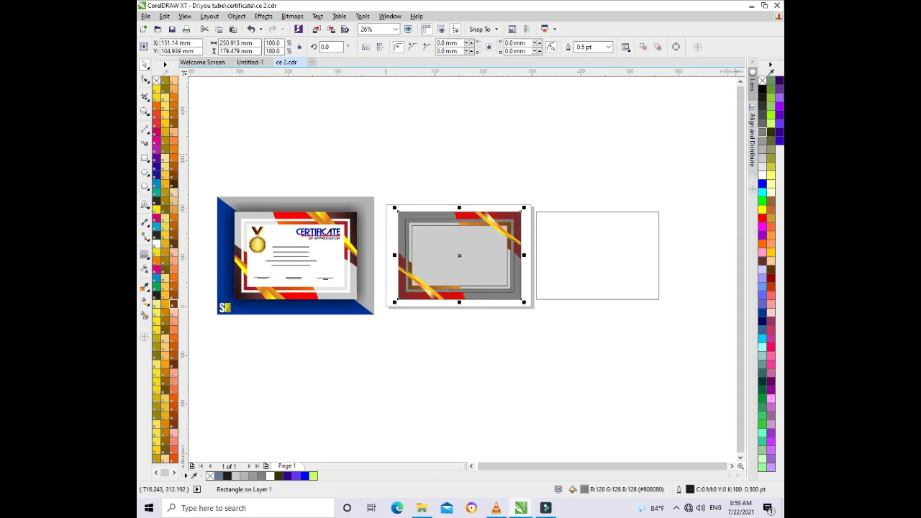
key("ctrl+z")
key("Tab")
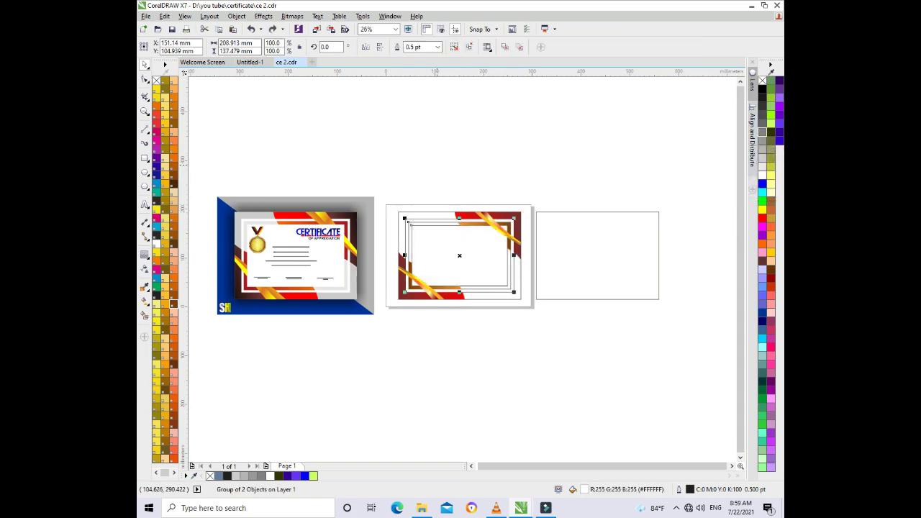
left_click(438, 163)
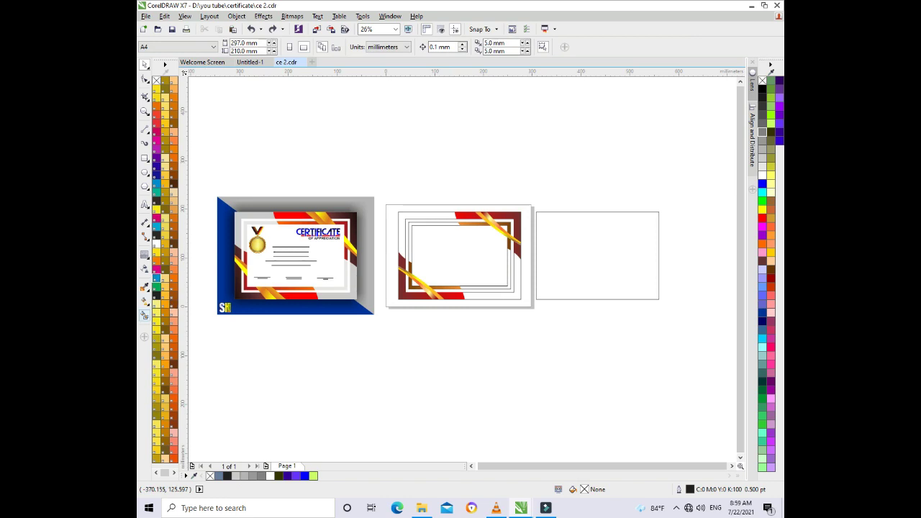
- Smart-fill the top-left band, bottom-right band and right middle strip grey-blue
left_click(144, 315)
left_click(405, 257)
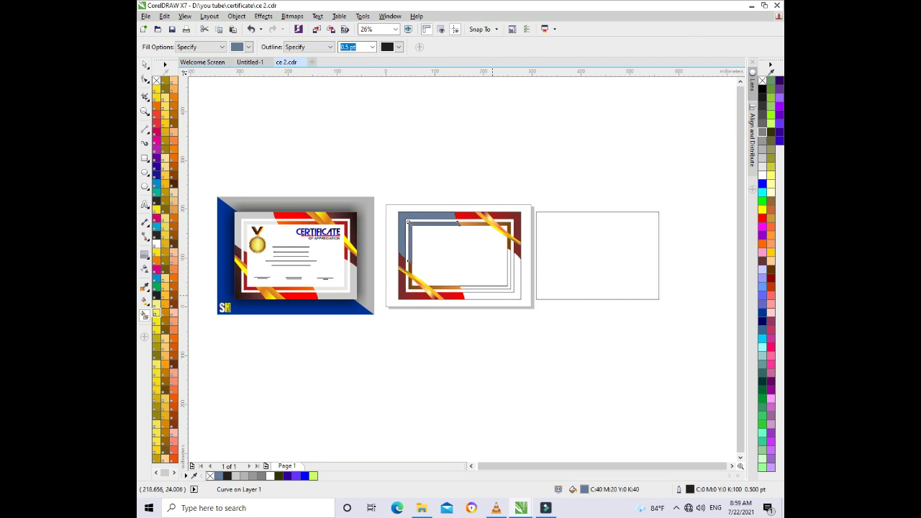
left_click(492, 296)
left_click(514, 267)
key("space")
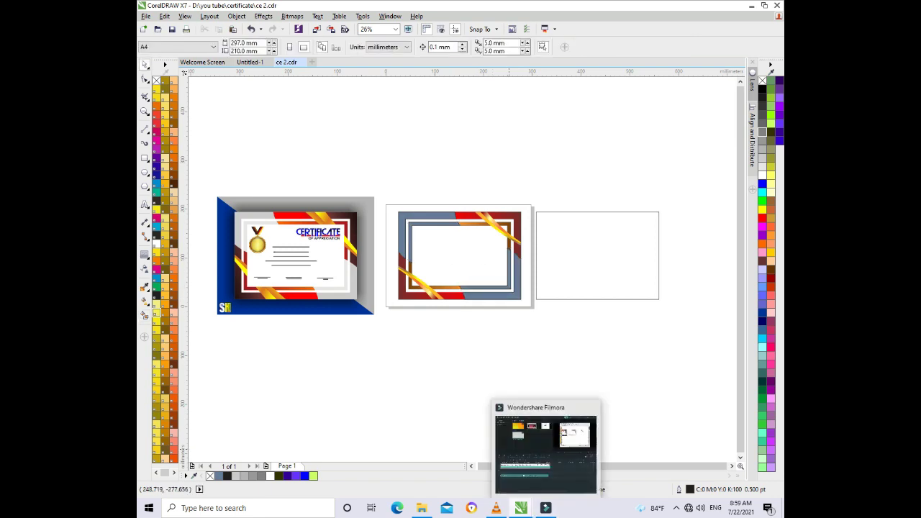
left_click(496, 508)
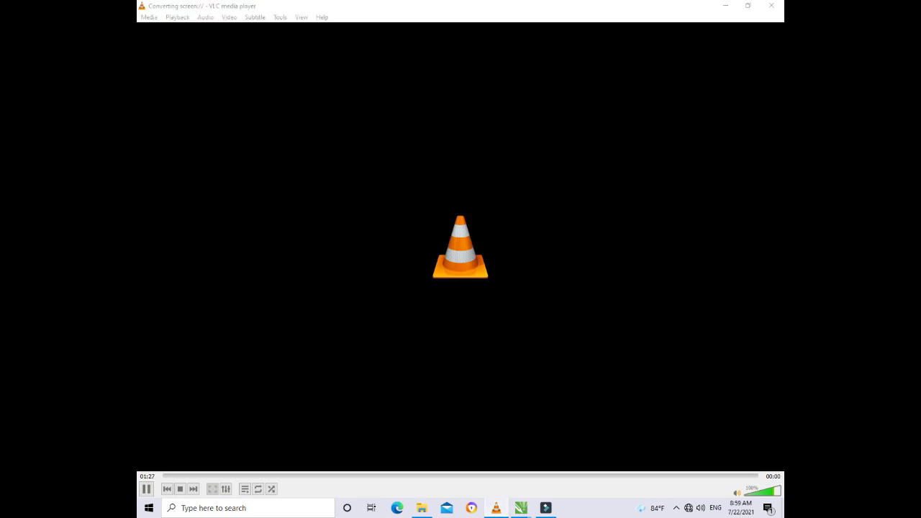
left_click(521, 508)
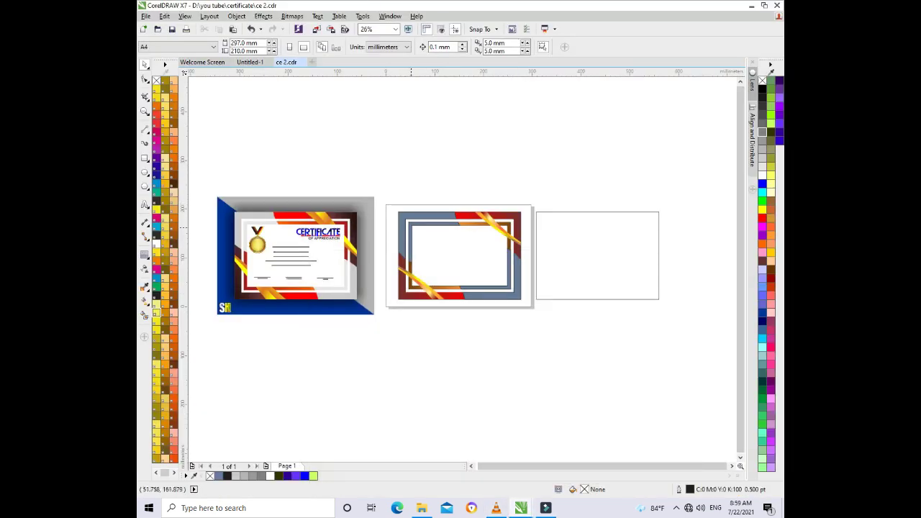
- Recolour the top-left and bottom-right grey-blue bands with 60% Black
left_click(409, 232)
left_click(763, 123)
left_click(516, 281)
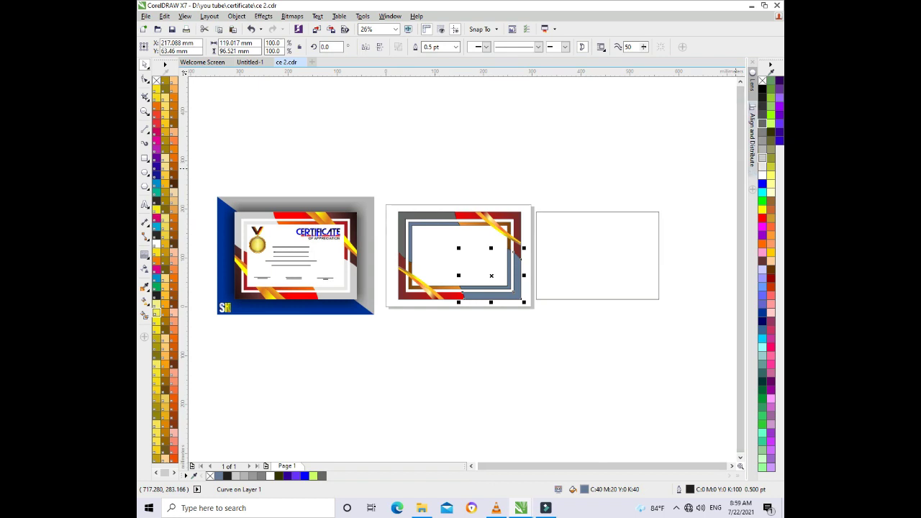
left_click(763, 123)
left_click(512, 250)
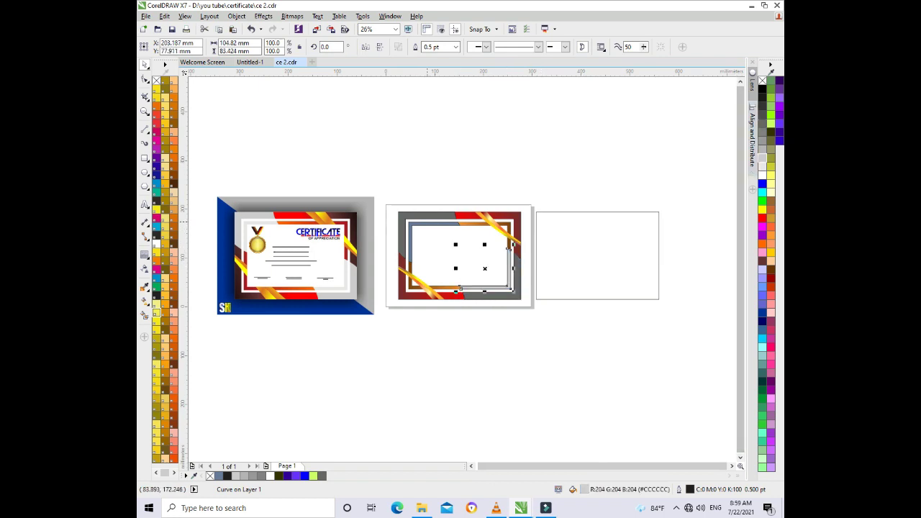
key("Tab")
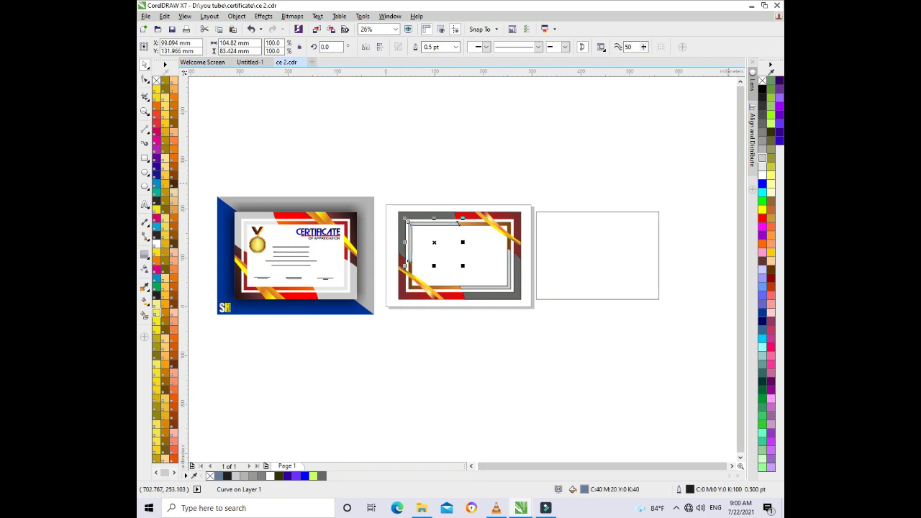
key("Escape")
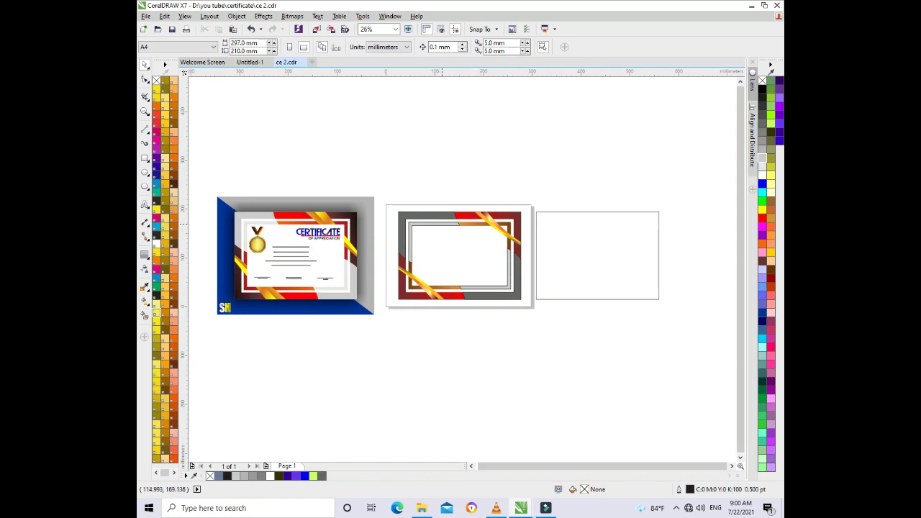
- Fill the empty rectangle white and align it left and centre behind the certificate frame
left_click(537, 225)
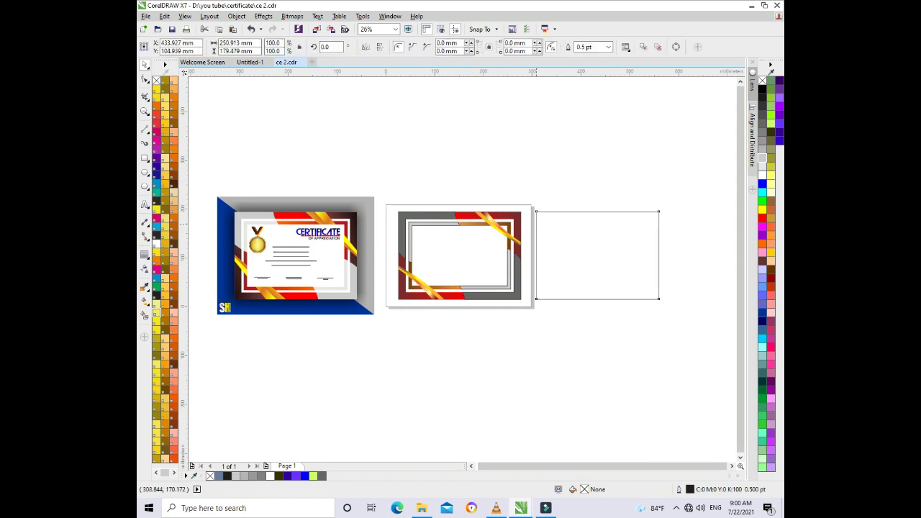
left_click(762, 175)
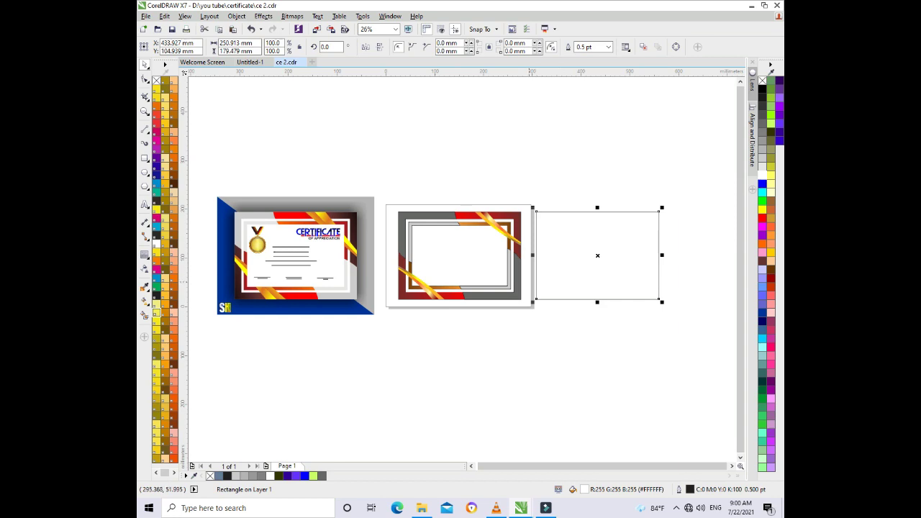
left_click(513, 291, "shift")
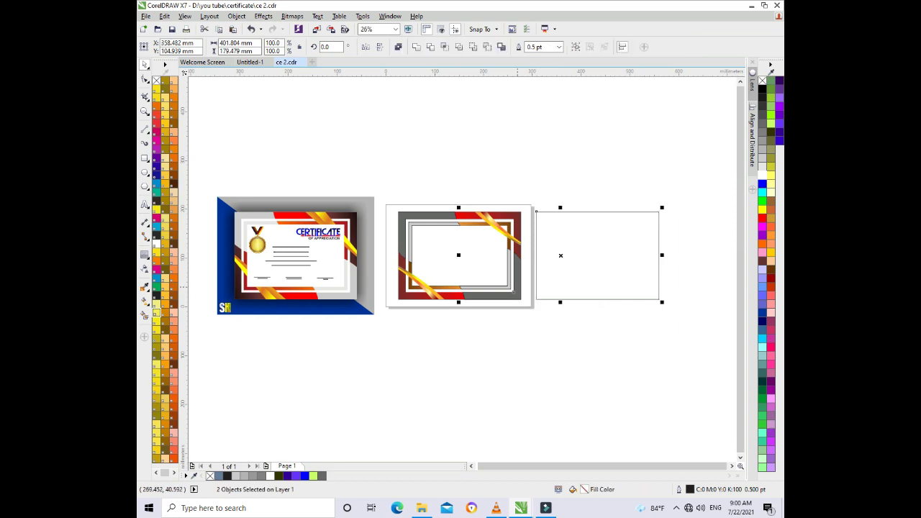
key("l")
left_click(568, 199)
left_click(555, 252)
left_click(404, 214, "shift")
key("c")
left_click(423, 176)
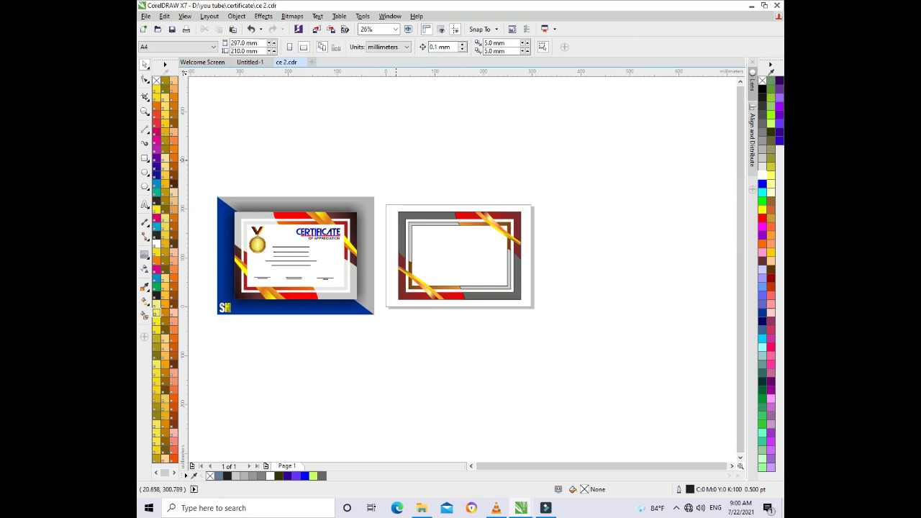
- Group the reference certificate's 15 medal and text objects, undoing a stray move
left_click_drag(377, 223, 250, 285)
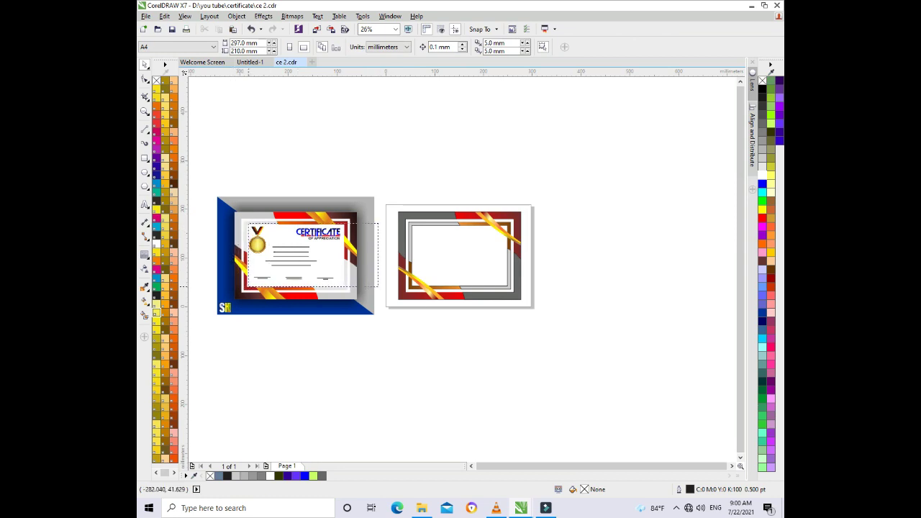
left_click_drag(250, 285, 249, 286)
left_click_drag(297, 253, 297, 149)
key("ctrl+z")
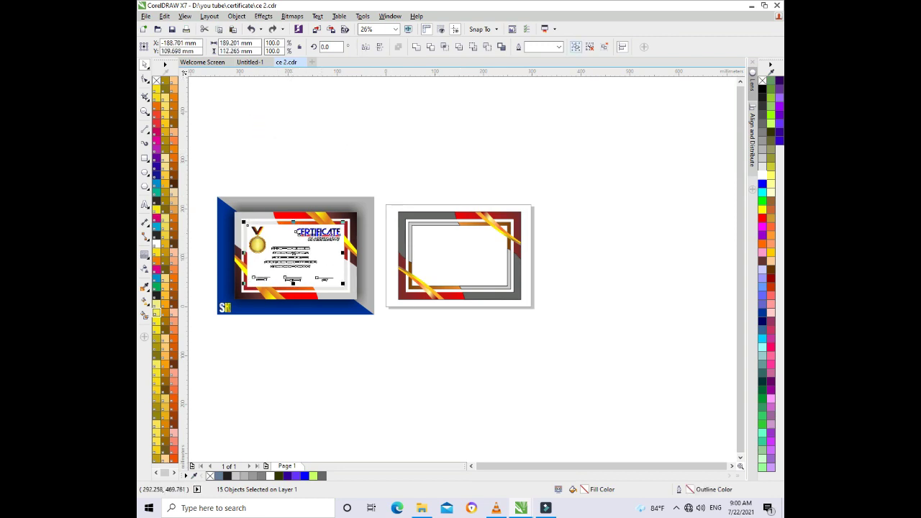
key("ctrl+g")
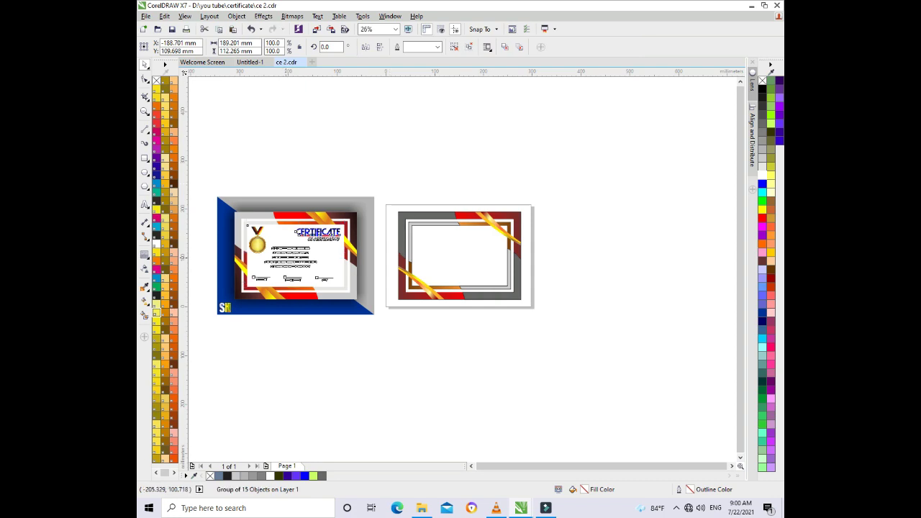
- Place a copy of the text group on the second frame, centred horizontally
mouse_move(285, 257)
left_mouse_down()
mouse_move(362, 257)
mouse_move(402, 237)
left_mouse_up()
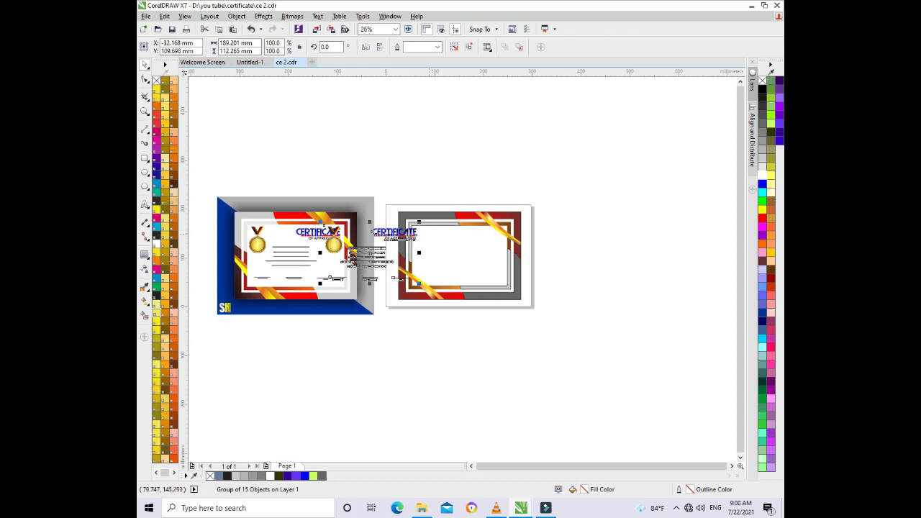
left_click(407, 224, "shift")
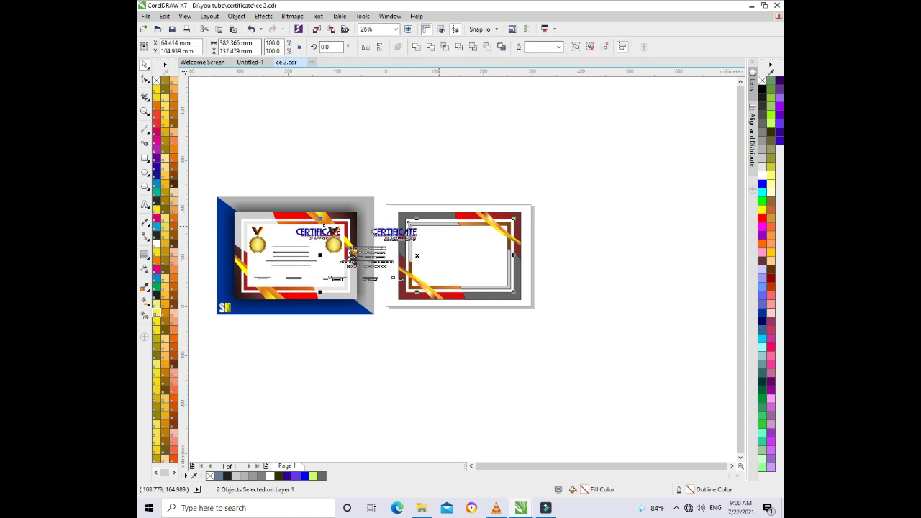
key("e")
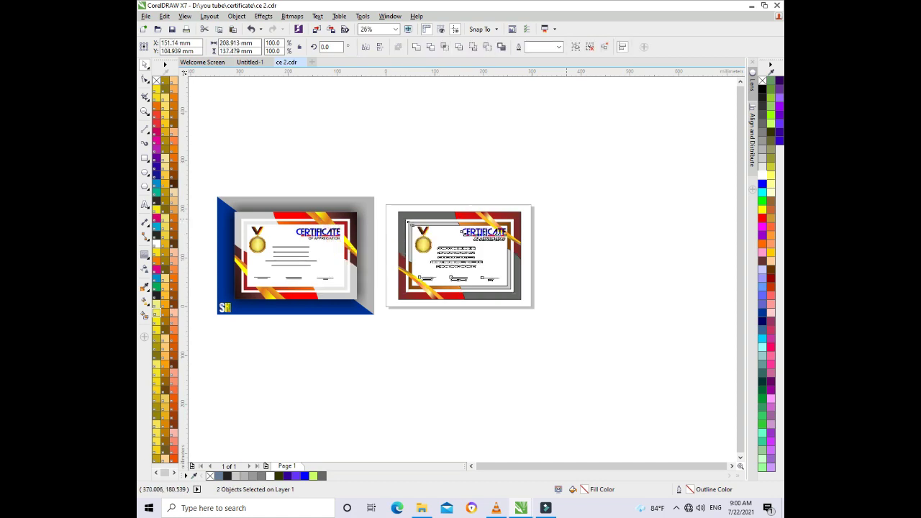
left_click(570, 219)
key("F2")
left_click_drag(324, 170, 602, 308)
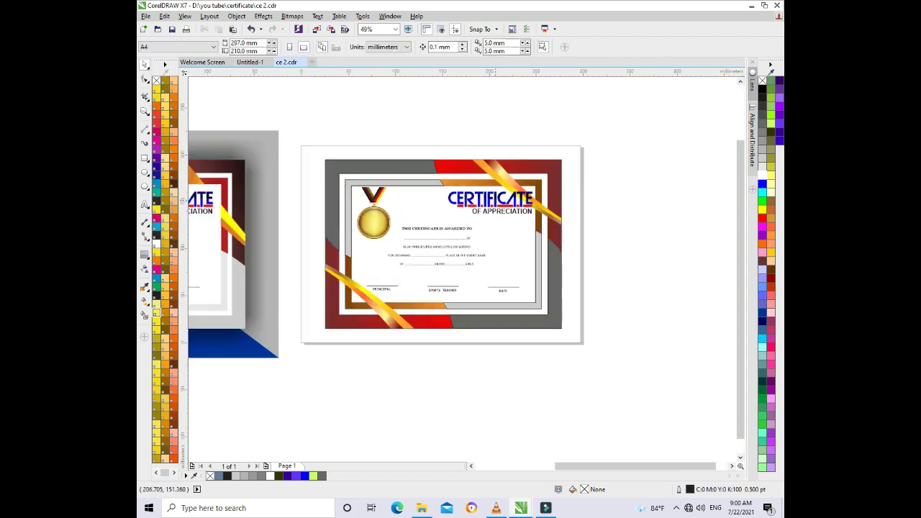
- Shrink the text group slightly around its centre and inspect the inner frame pieces
left_click(497, 198)
left_click_drag(536, 239, 525, 238)
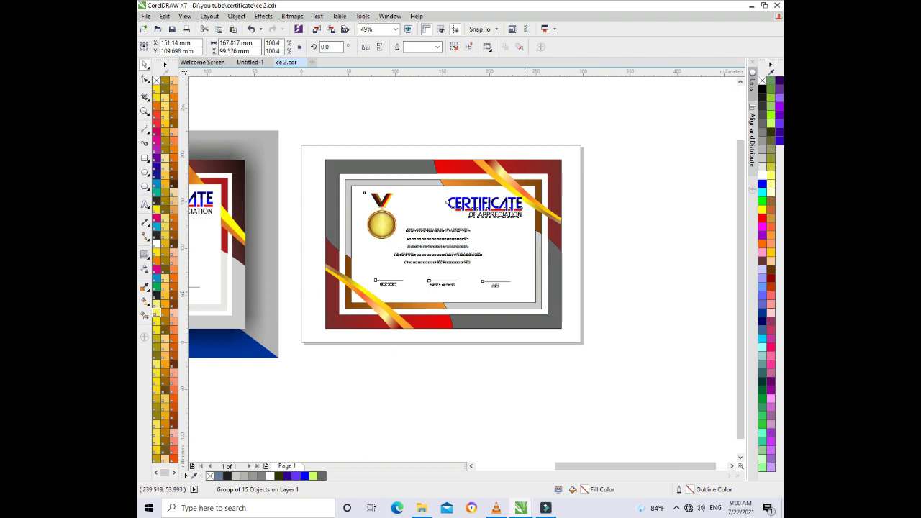
left_click(633, 230)
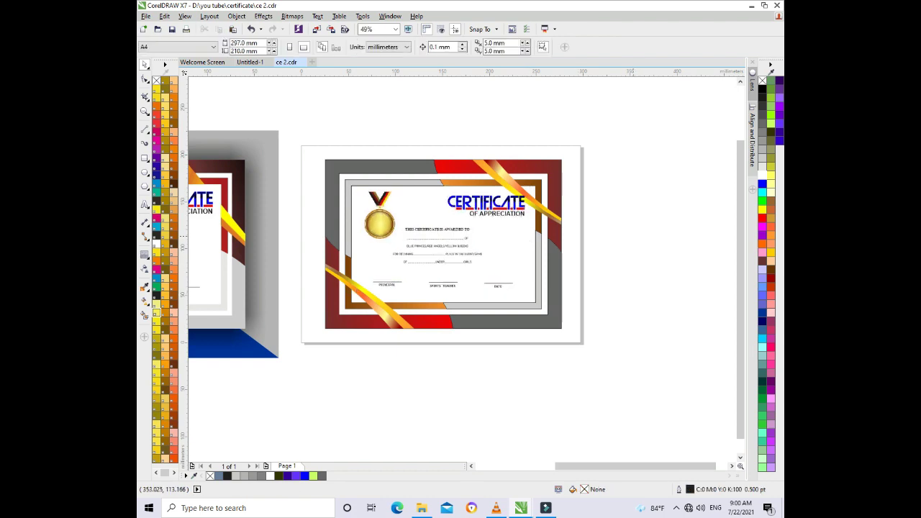
left_click(444, 306)
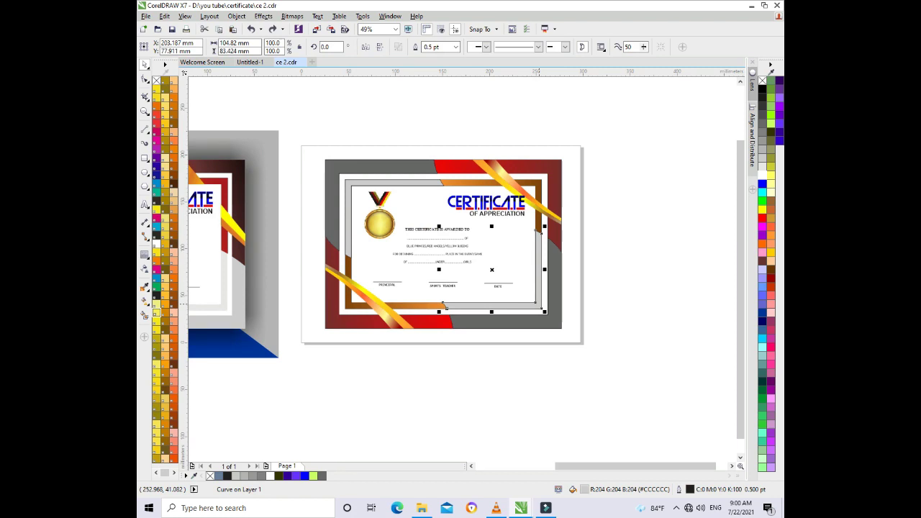
left_click(444, 244)
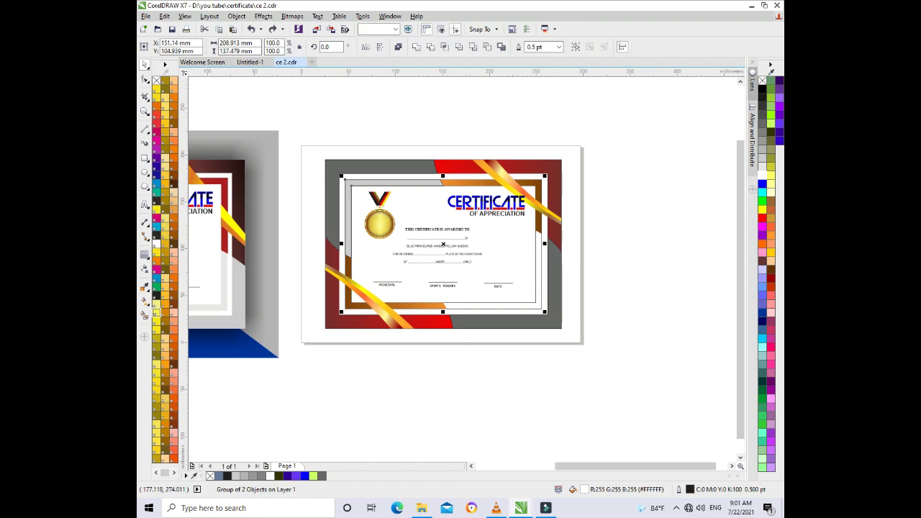
key("Escape")
- Delete the inner white frame rectangle, then reselect the text group and grey frame curve
left_click(538, 268, "ctrl")
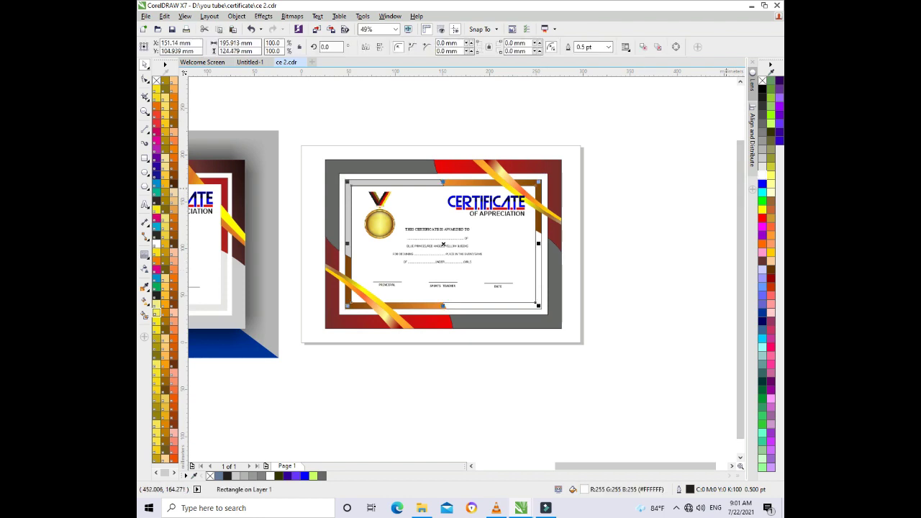
key("Delete")
left_click_drag(625, 186, 356, 304)
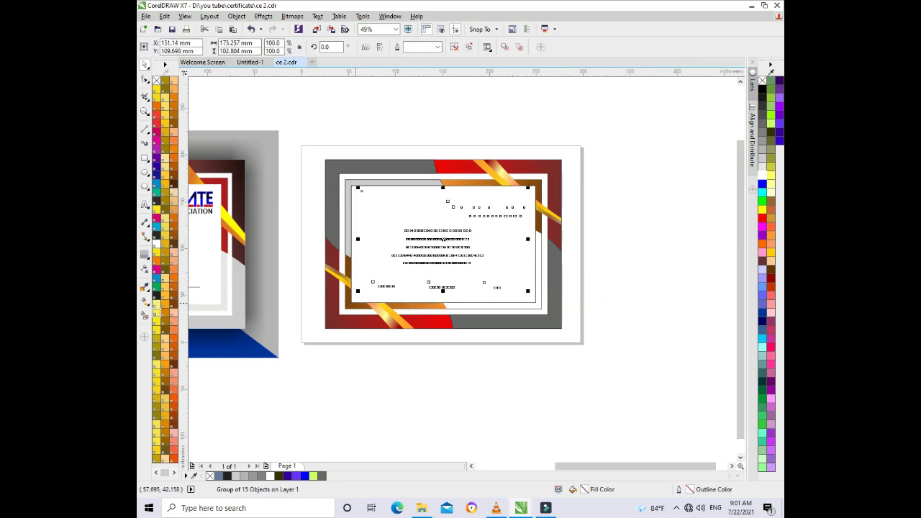
key("Escape")
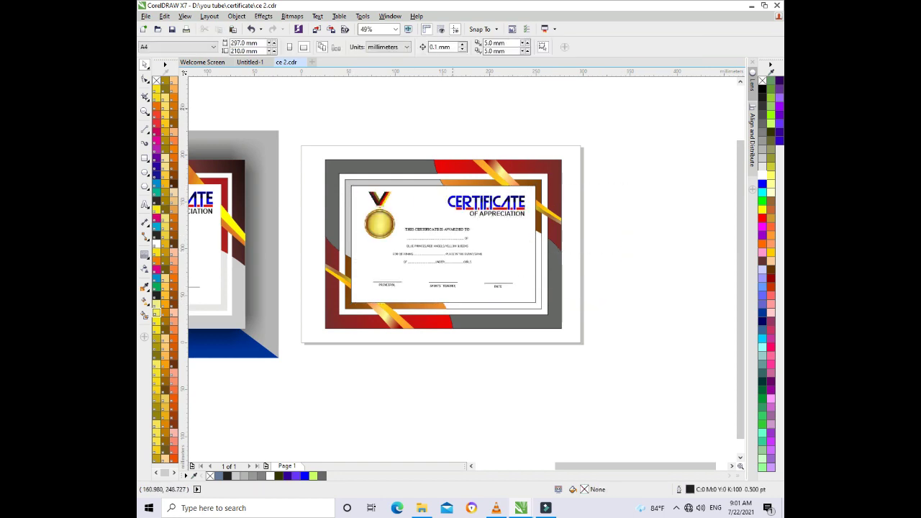
left_click(442, 306)
- Zoom out to show both certificates side by side
key("z")
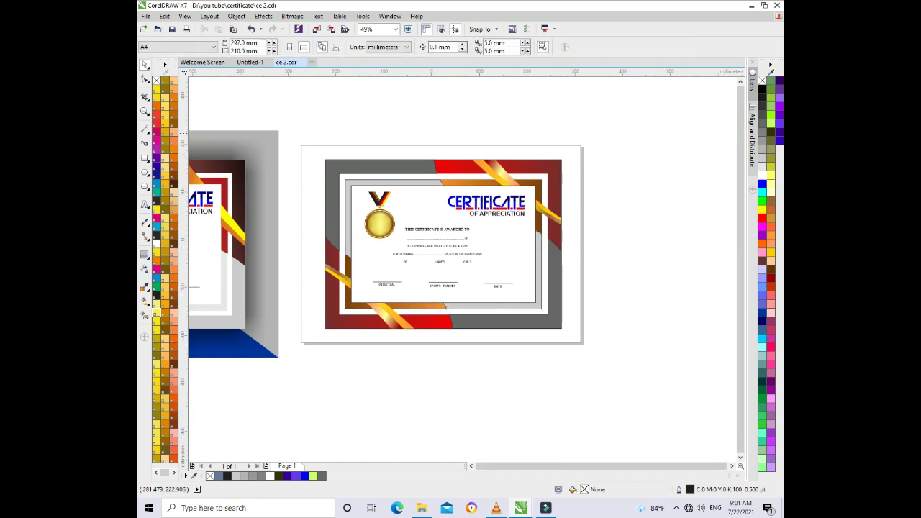
right_click(566, 133)
mouse_move(251, 123)
left_mouse_down()
mouse_move(308, 158)
mouse_move(627, 267)
left_mouse_up()
key("space")
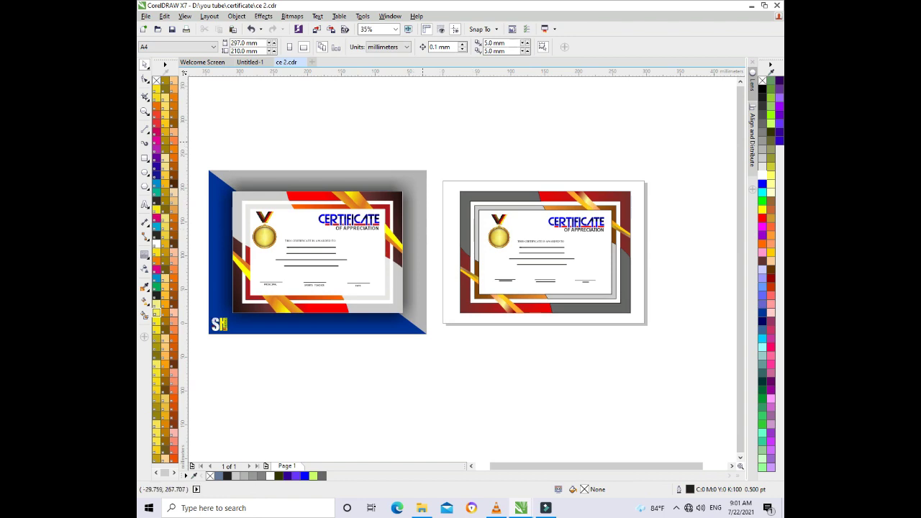
- Remove the outlines from everything on the second certificate and zoom in to inspect it
left_click_drag(426, 144, 603, 308)
left_click(350, 147)
left_click_drag(442, 177, 641, 329)
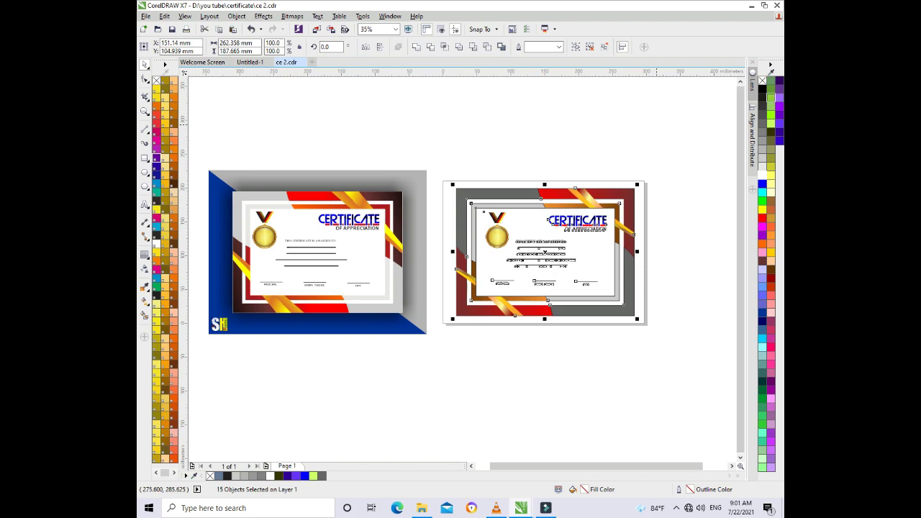
right_click(762, 80)
left_click(519, 119)
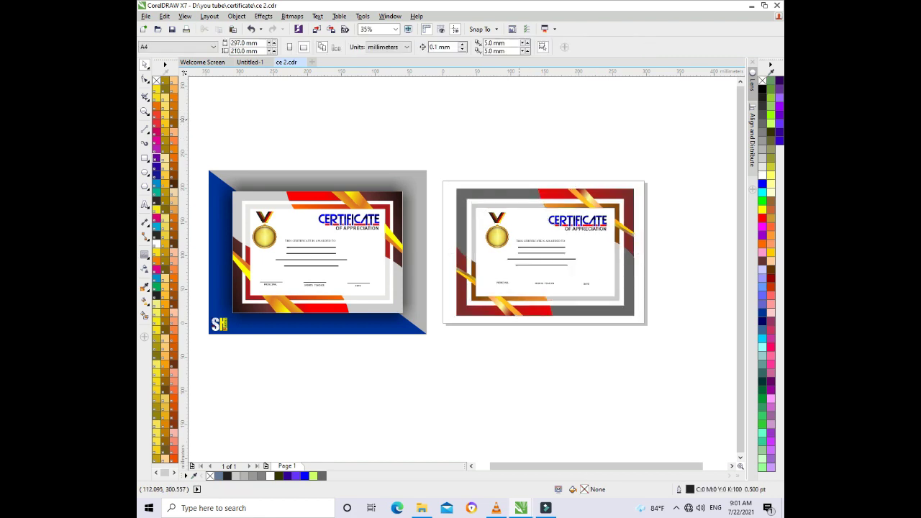
key("z")
left_click_drag(455, 216, 650, 295)
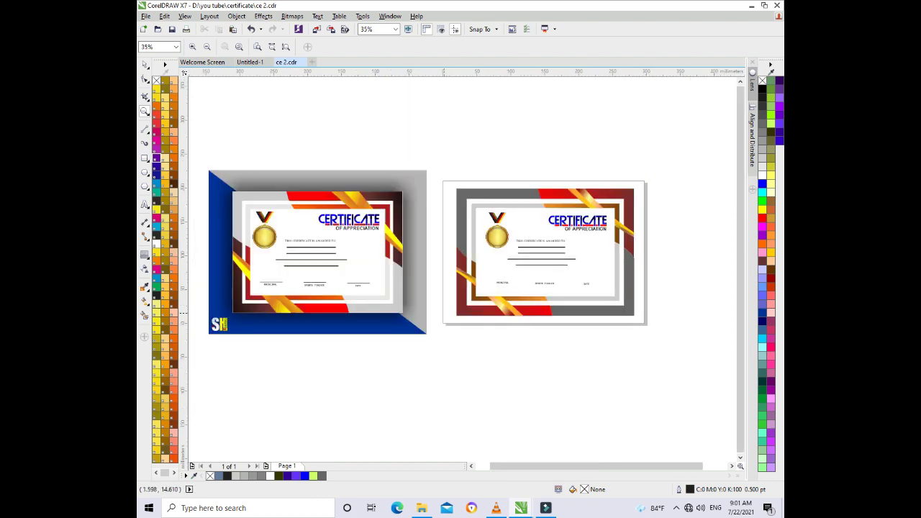
key("space")
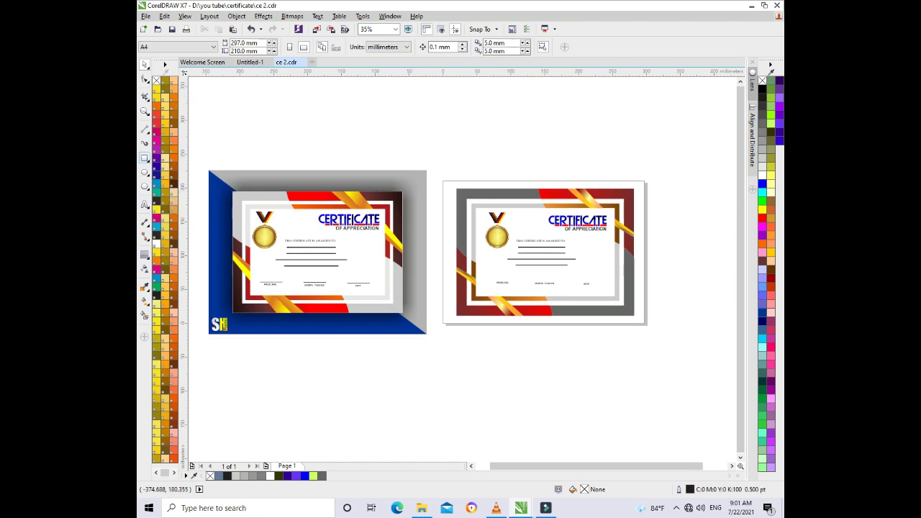
- Draw a rectangle over the second certificate and enlarge it to frame it
left_click(145, 158)
left_click_drag(456, 189, 635, 315)
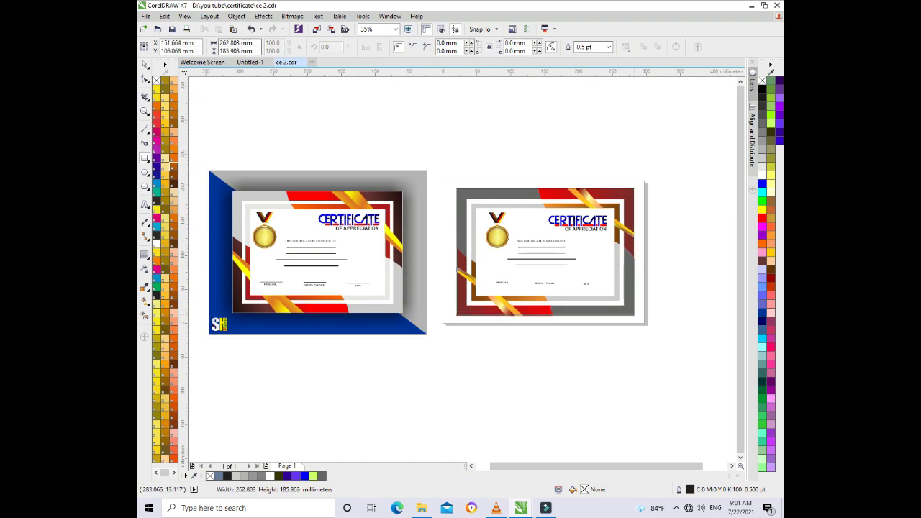
key("space")
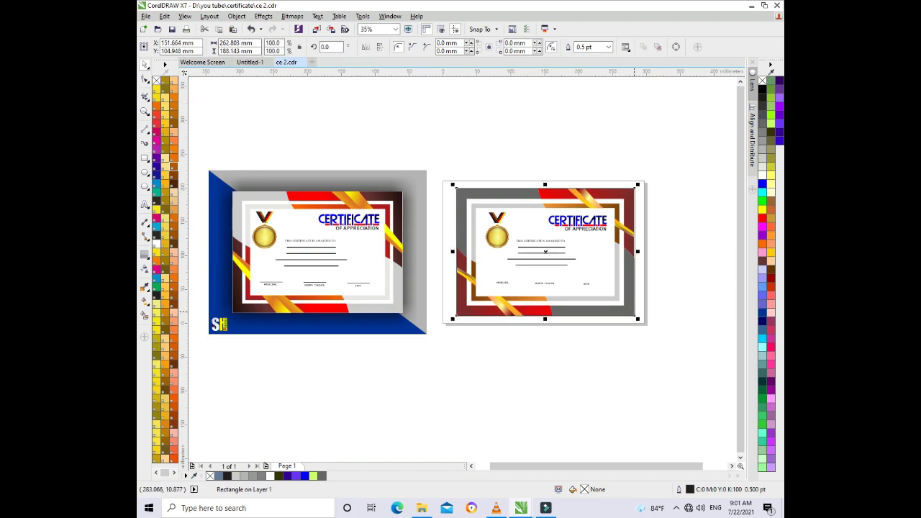
left_click_drag(637, 319, 652, 327)
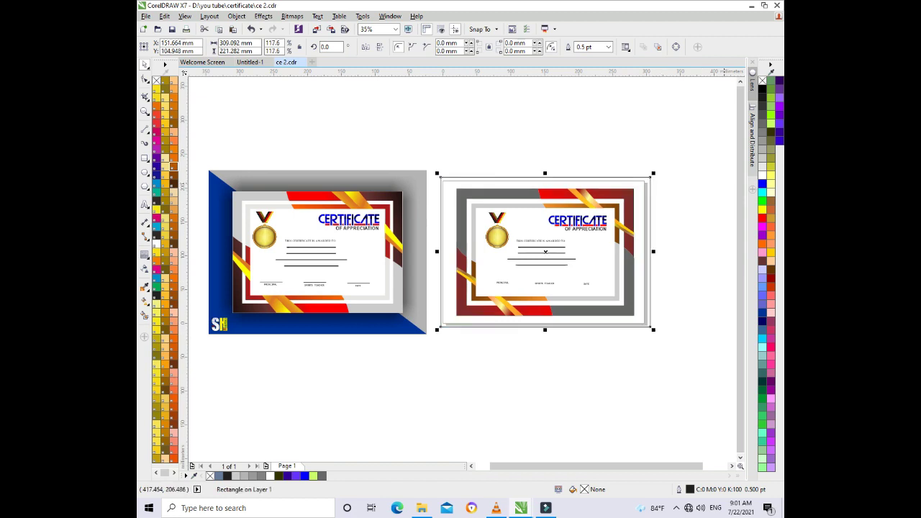
- Fill the rectangle purple and place it behind the certificate artwork
left_click(780, 123)
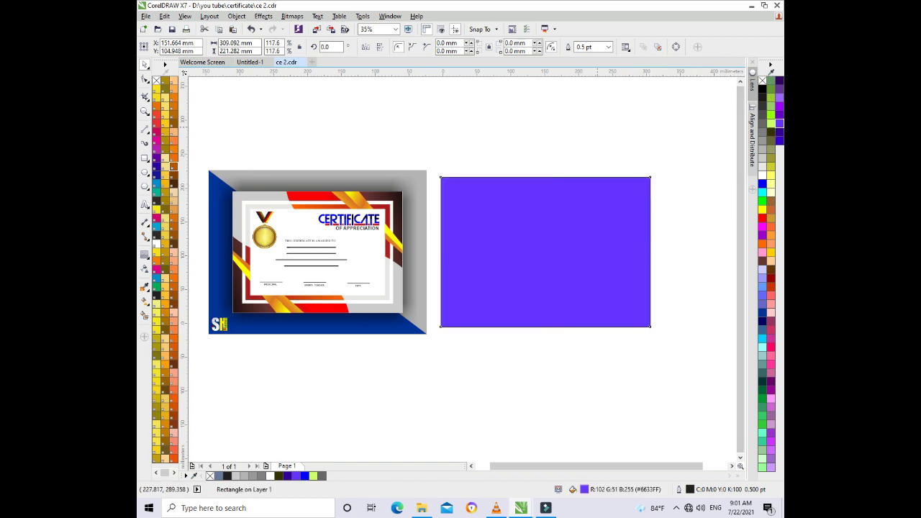
left_click(605, 183)
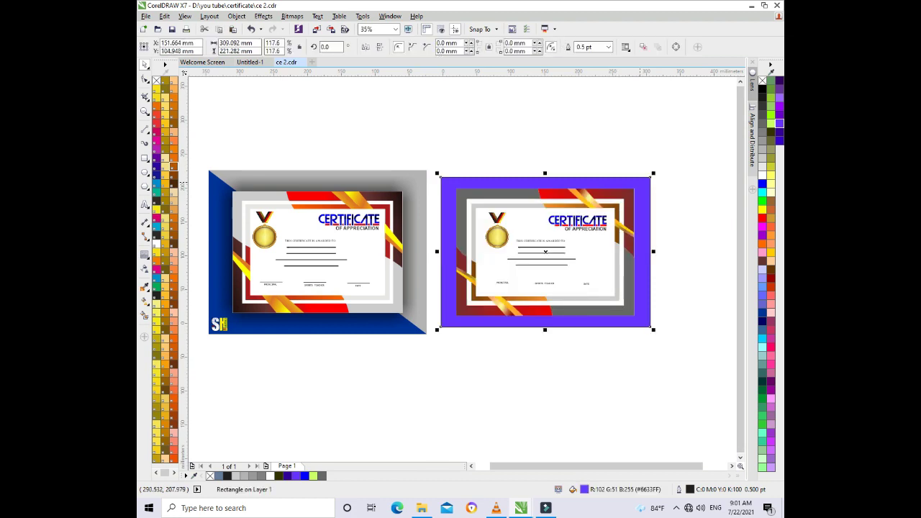
key("ctrl+z")
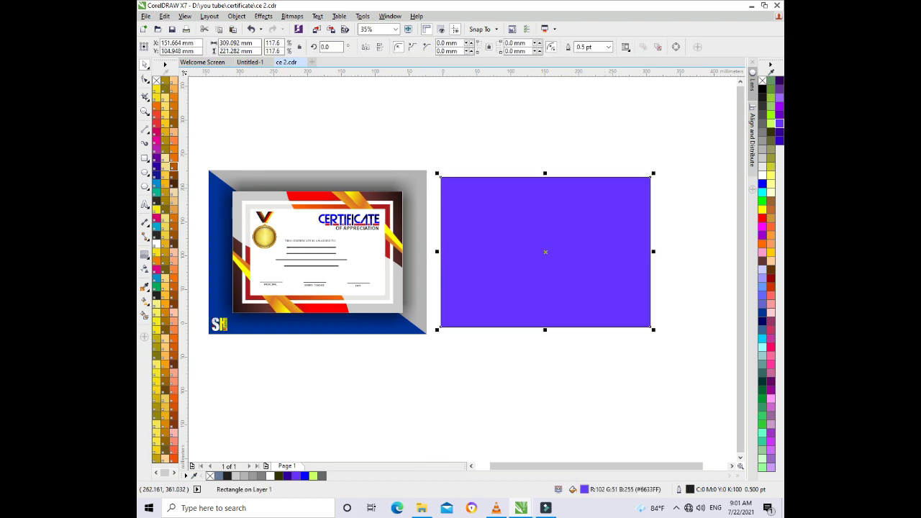
key("ctrl+shift+z")
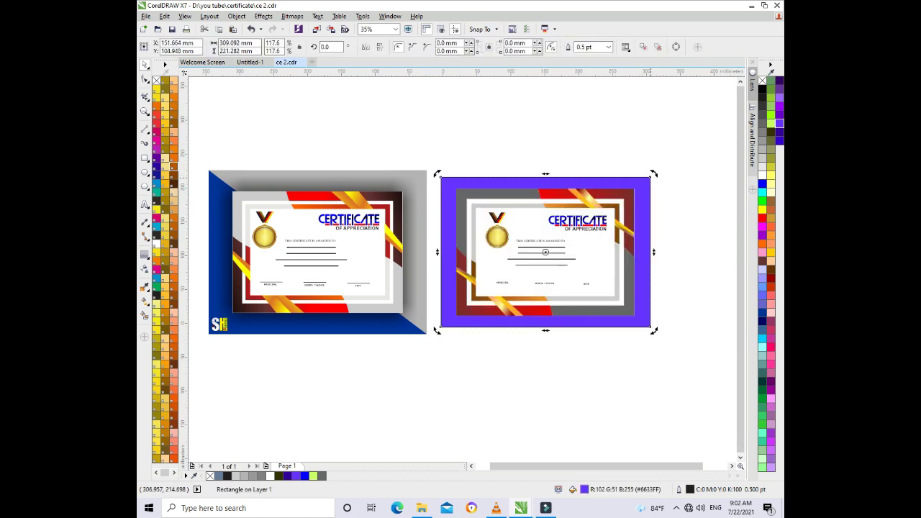
- Convert the purple rectangle to curves and colour its left and bottom sides blue
key("ctrl+q")
key("F10")
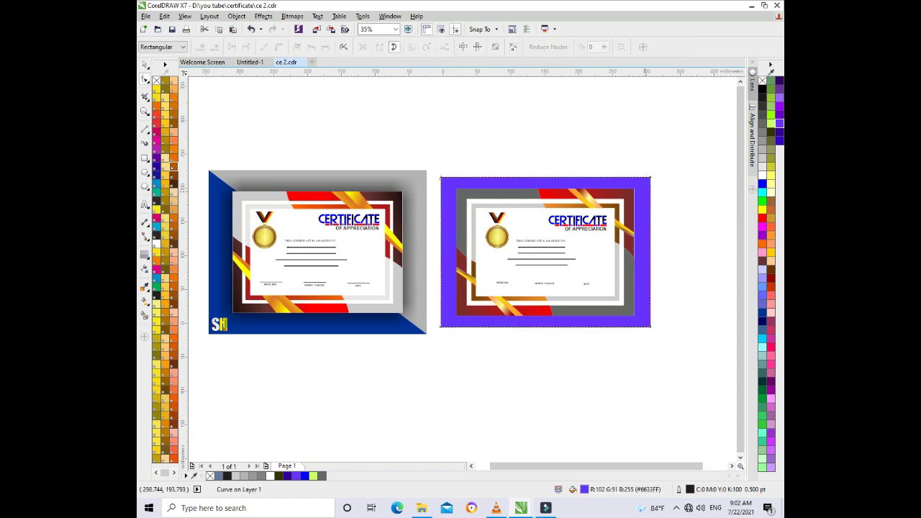
key("space")
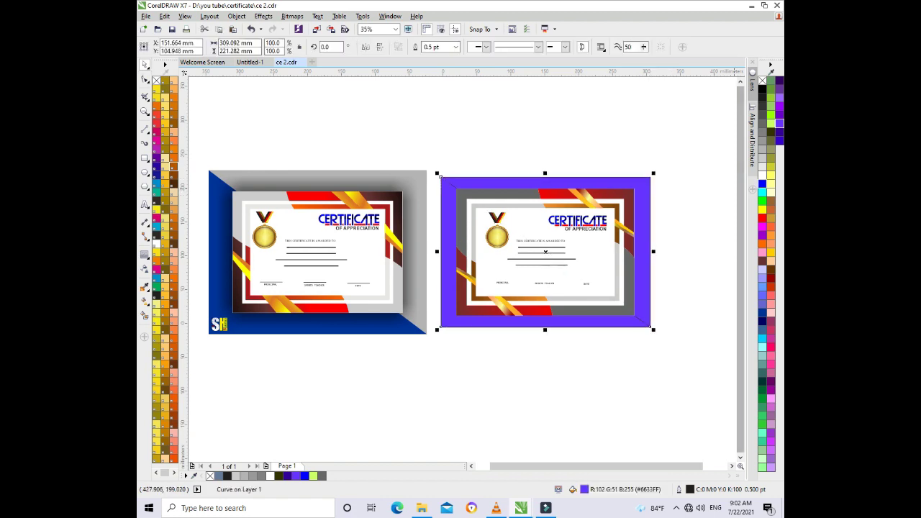
left_click(762, 184)
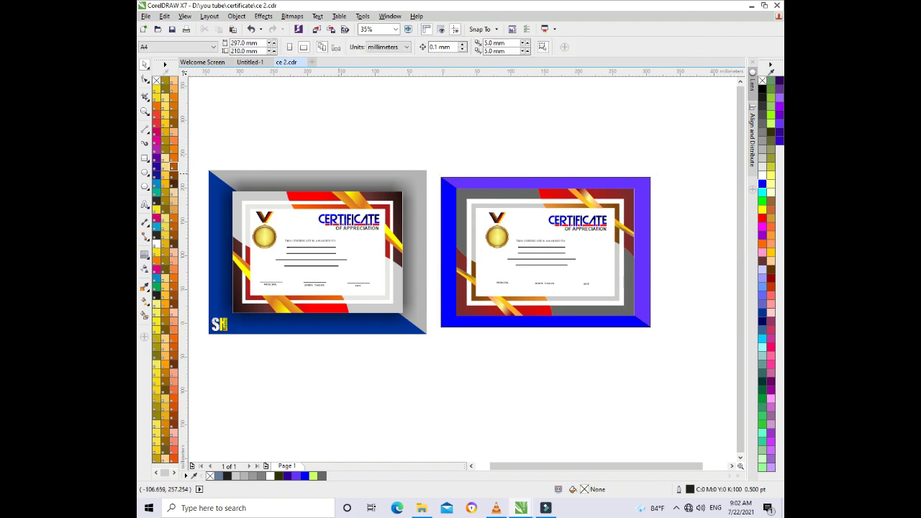
- Try moving the darkening lens rectangle, undoing both moves
mouse_move(211, 321)
left_mouse_down()
mouse_move(229, 286)
mouse_move(242, 287)
left_mouse_up()
key("ctrl+z")
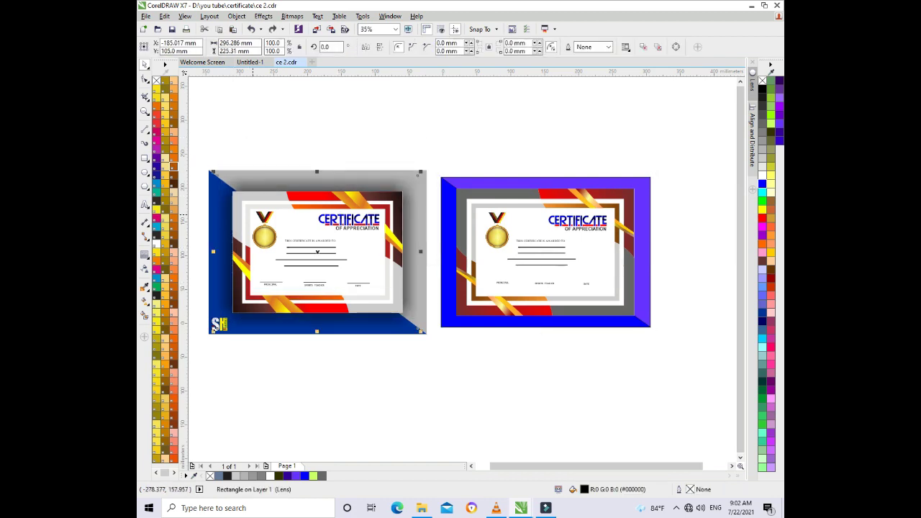
left_click_drag(213, 252, 319, 252)
key("ctrl+z")
- Stretch the purple frame slightly taller and wider
left_click(544, 251)
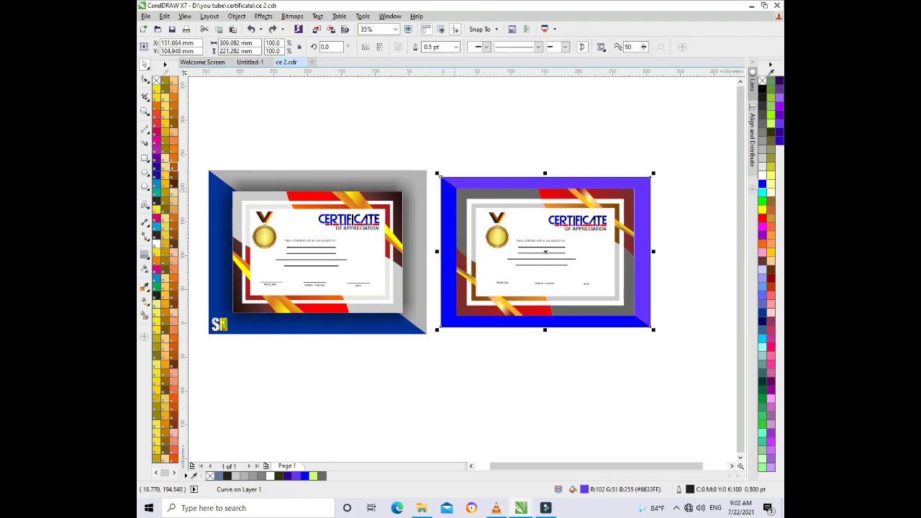
left_click(545, 252, "shift")
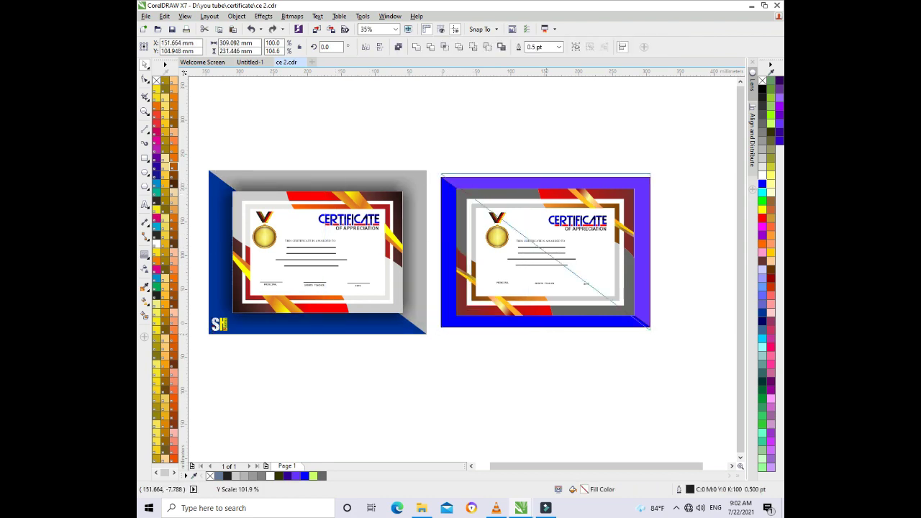
left_click_drag(545, 330, 545, 334)
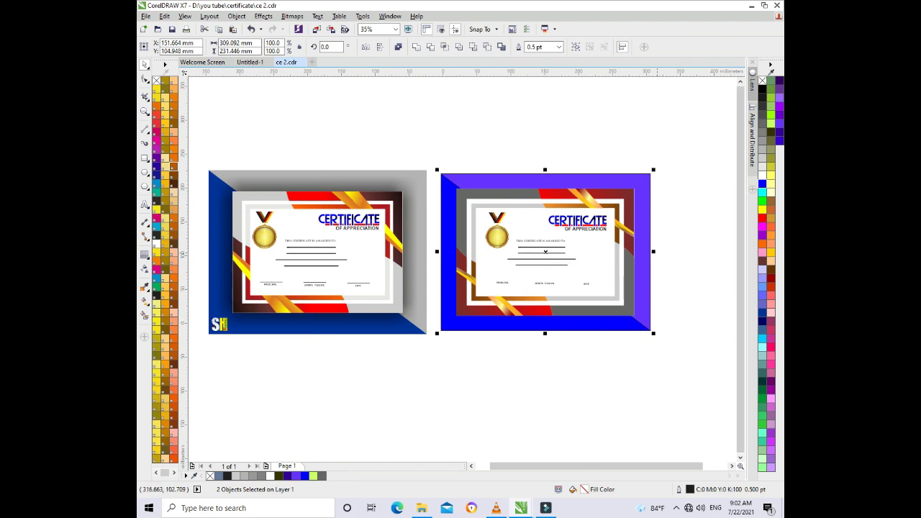
left_click_drag(654, 251, 658, 251)
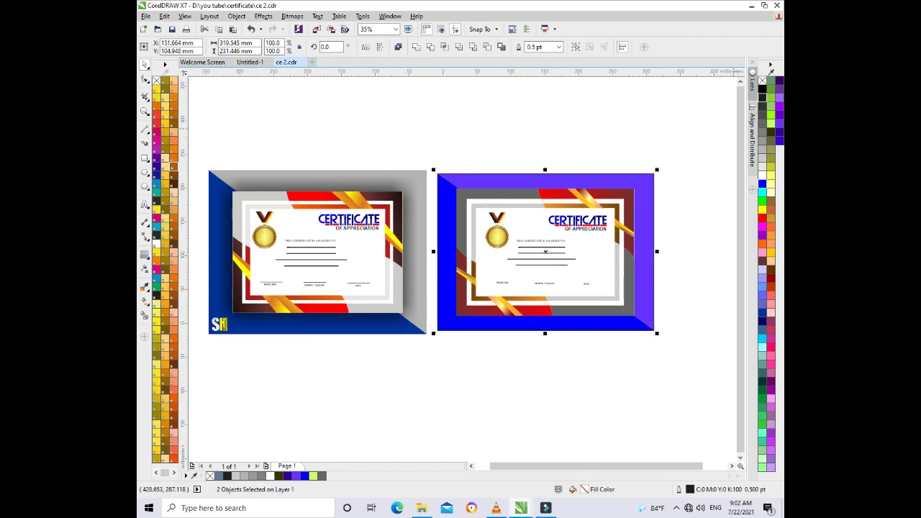
left_click(399, 142)
- Centre the lens rectangle on the purple frame, then delete the lens rectangle
left_click_drag(225, 212, 291, 212)
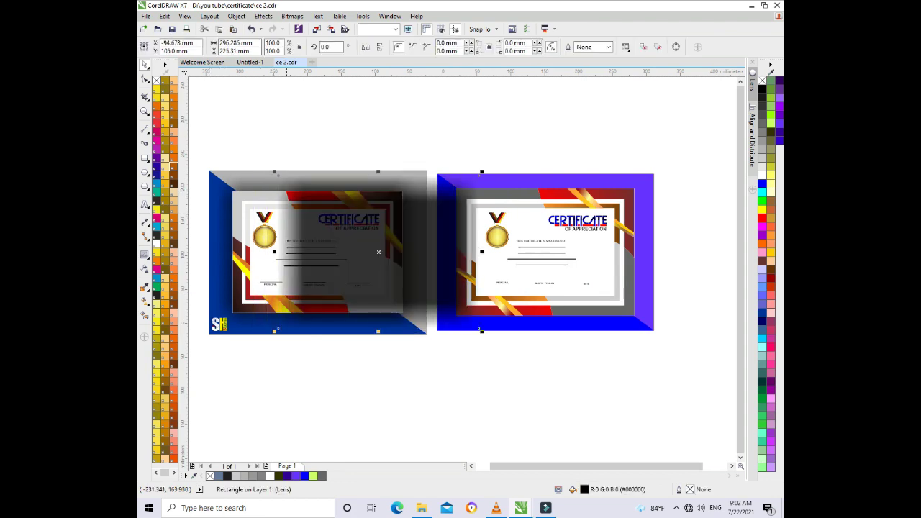
left_click(506, 252, "shift")
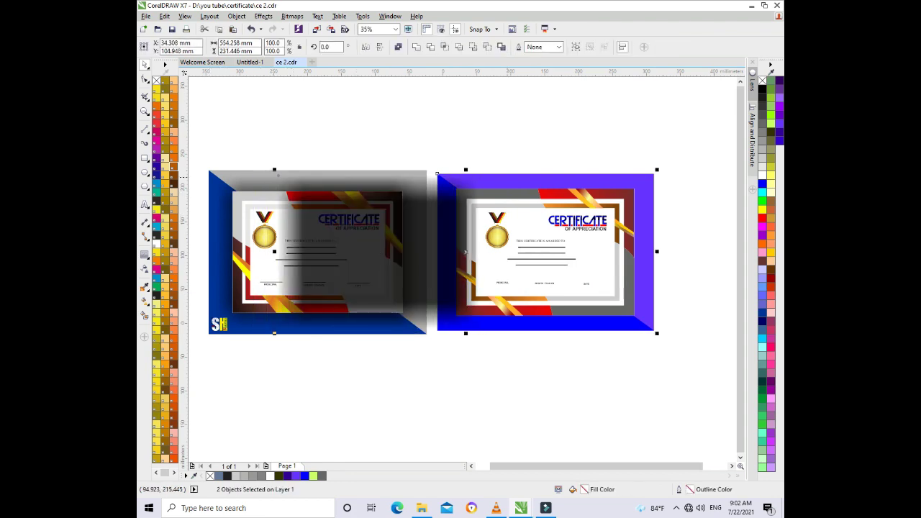
key("c")
left_click(437, 174)
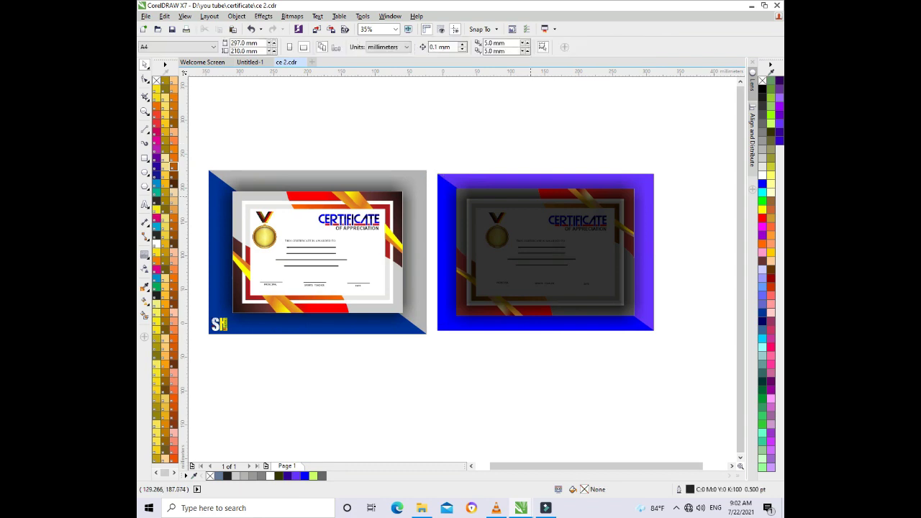
key("Delete")
left_click(546, 252)
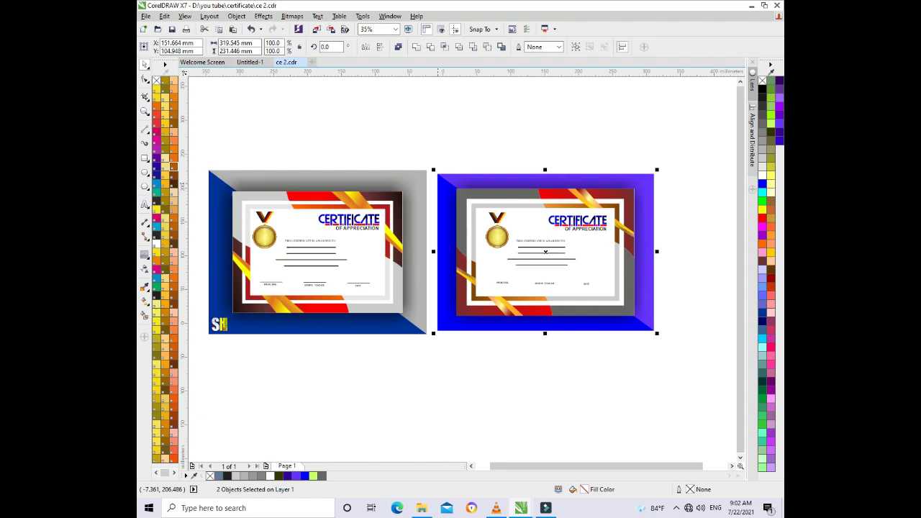
- Zoom in on the purple certificate's text area
key("z")
left_click_drag(645, 169, 427, 364)
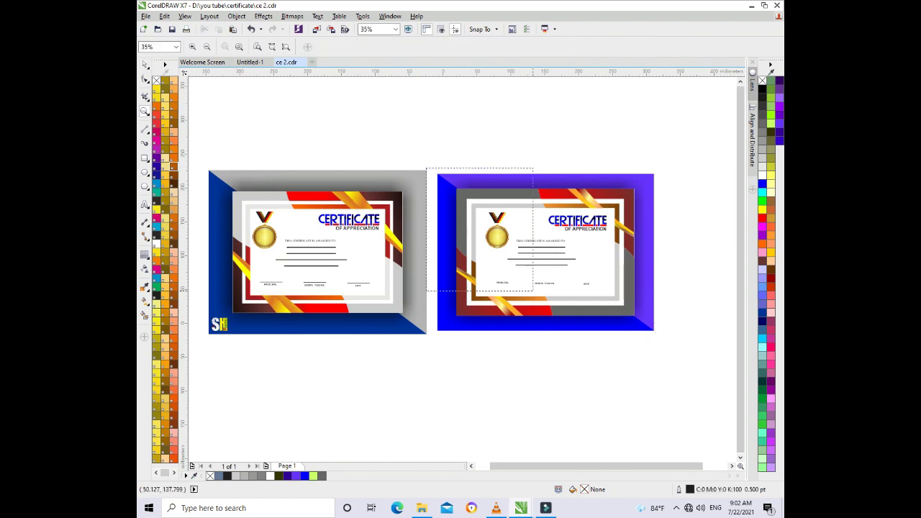
key("F3")
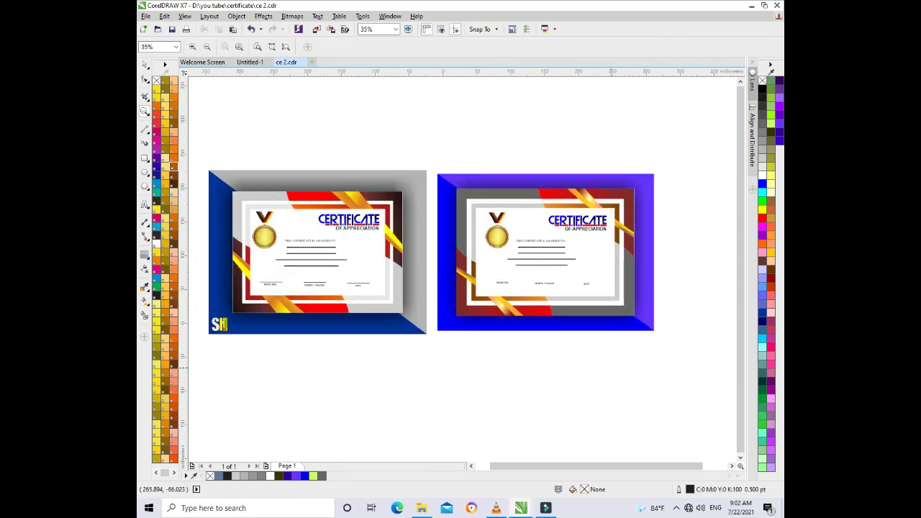
key("space")
left_click(314, 288)
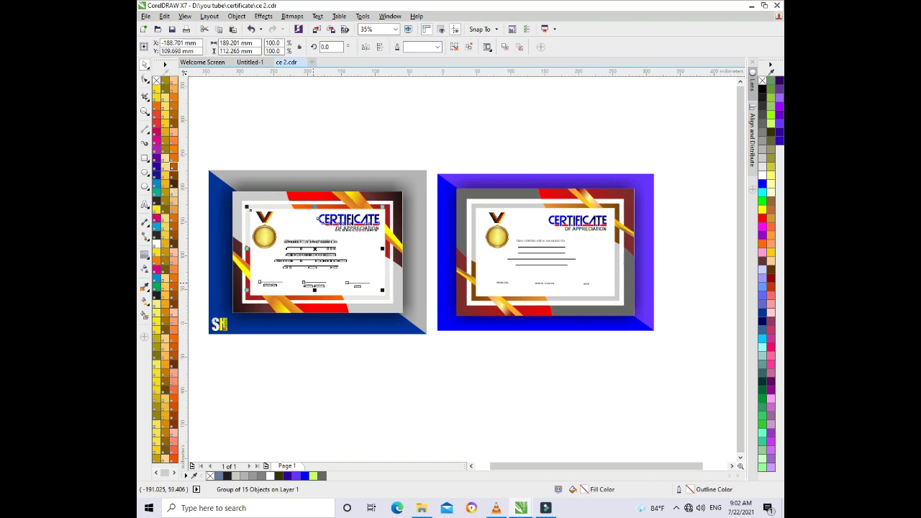
key("z")
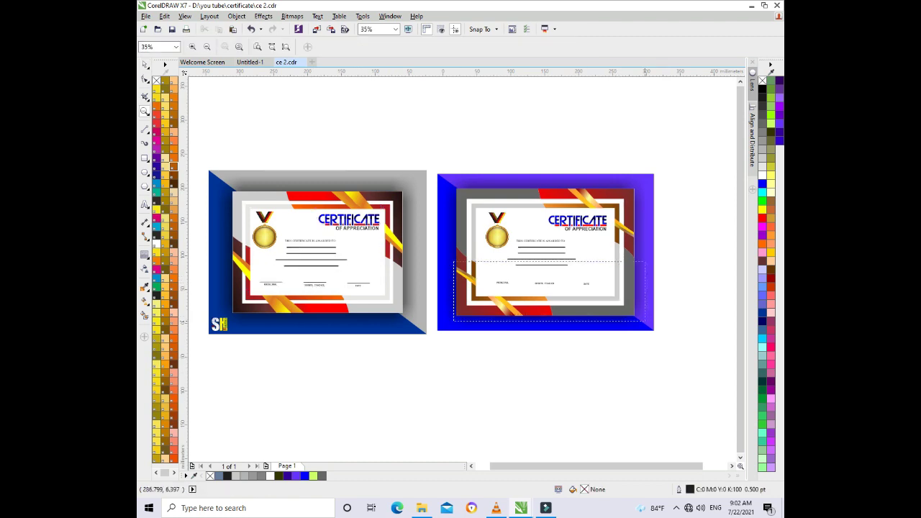
left_click_drag(455, 229, 640, 322)
key("space")
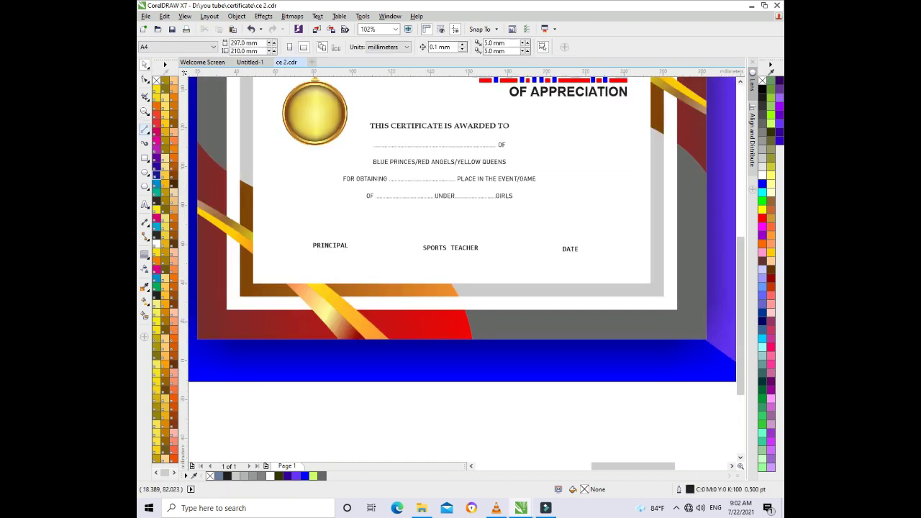
- Draw a straight 2-point line above PRINCIPAL
left_click(145, 129)
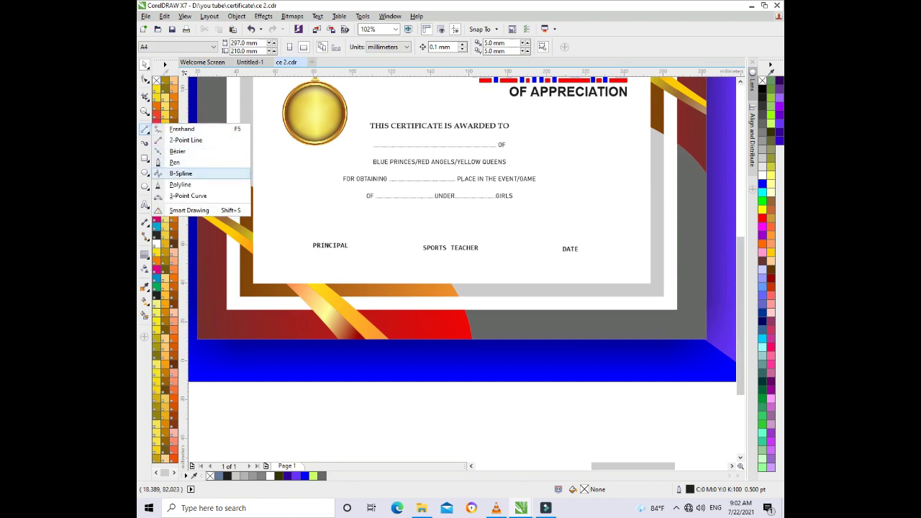
left_click(187, 172)
left_click(295, 236)
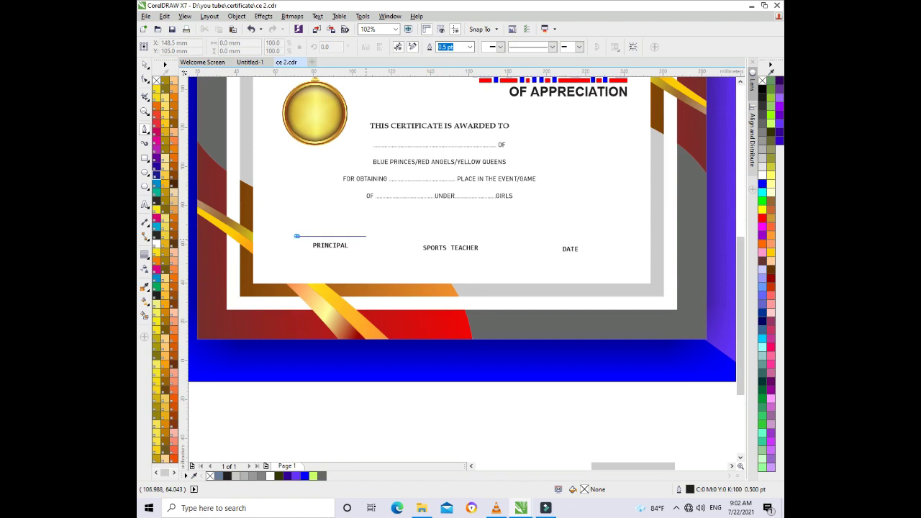
left_click(362, 236)
key("ctrl+z")
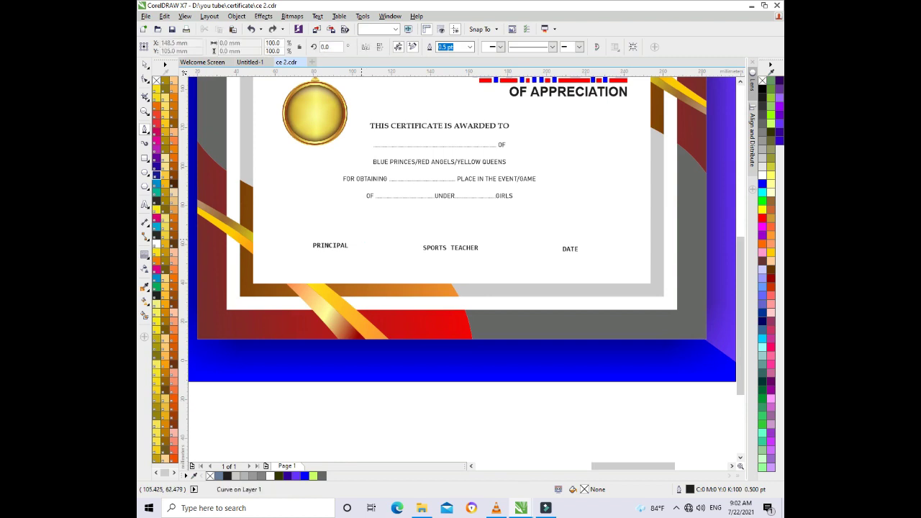
left_click_drag(295, 237, 366, 236)
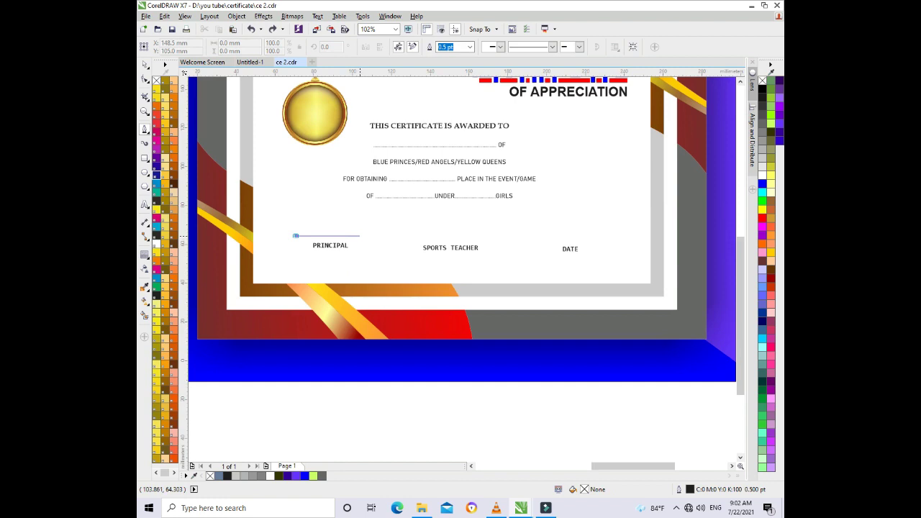
key("space")
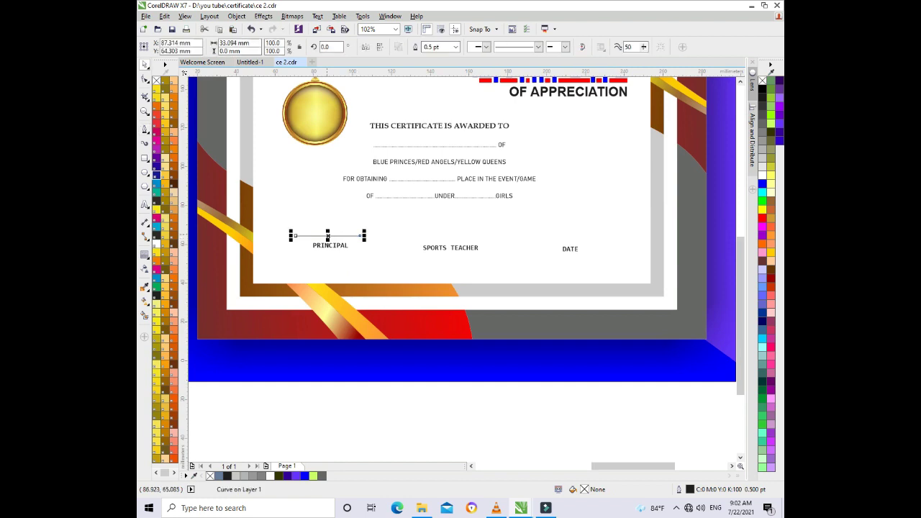
- Make the line dotted and copy it above SPORTS TEACHER
left_click(538, 47)
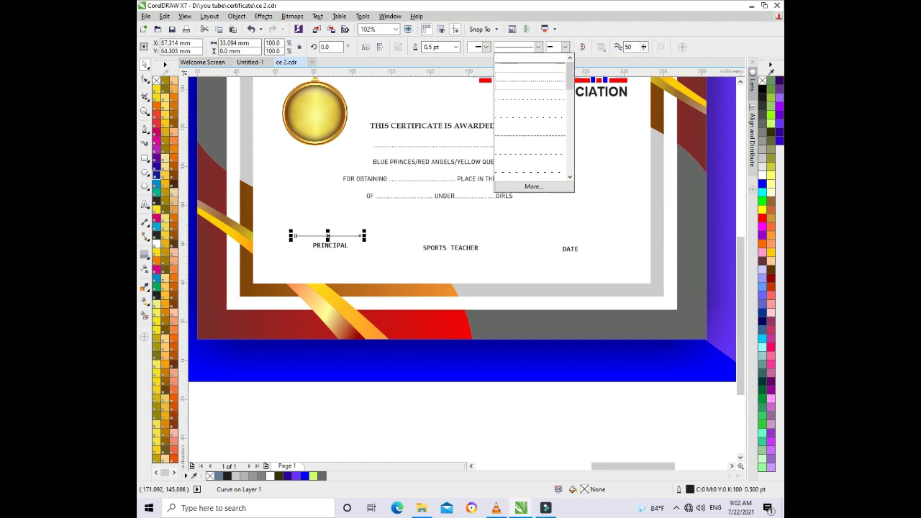
left_click(535, 81)
left_click_drag(329, 236, 568, 235)
right_click(448, 236)
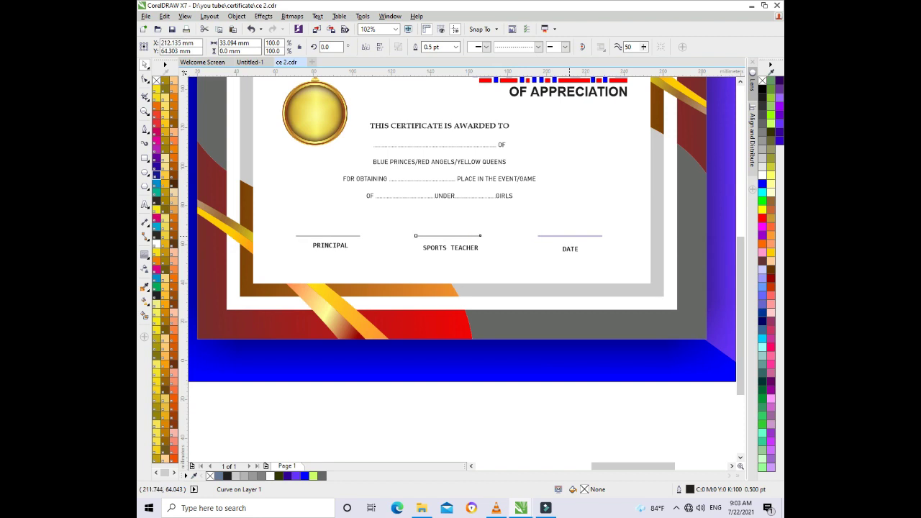
key("Escape")
scroll(565, 288, "down", 2)
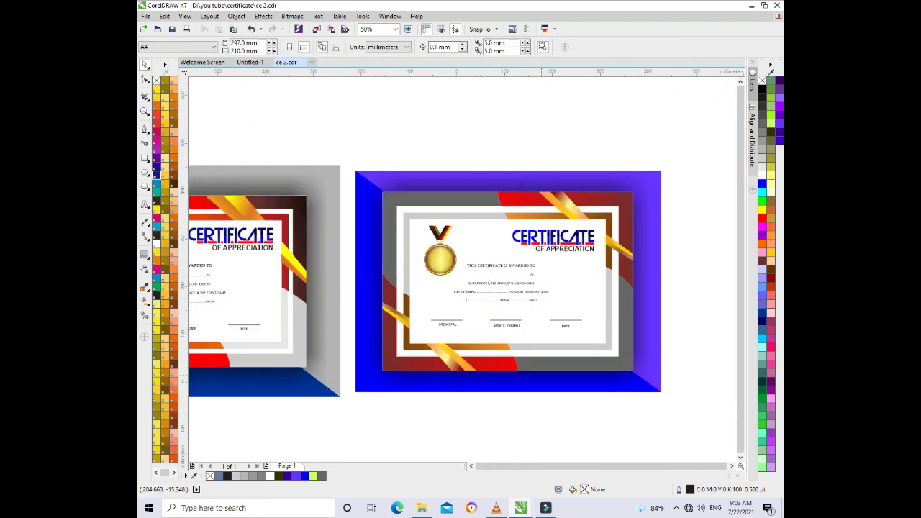
scroll(550, 383, "down", 1)
key("z")
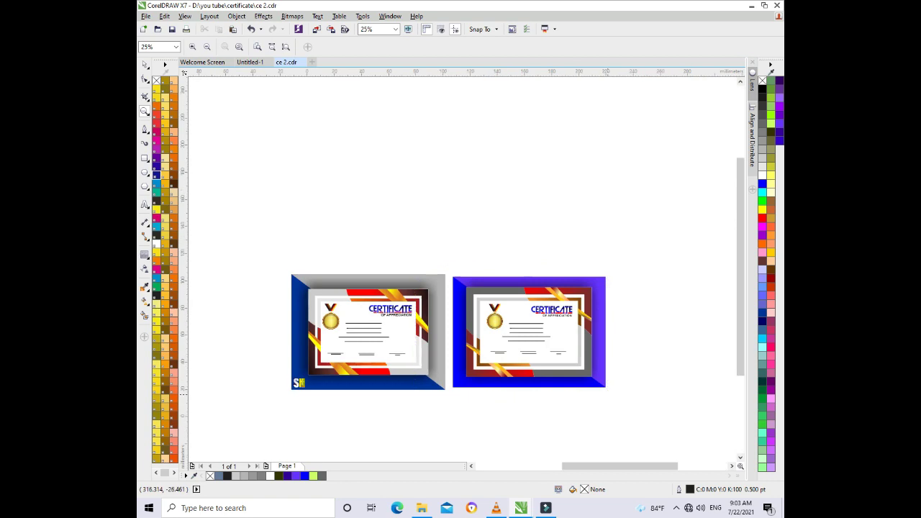
left_click_drag(450, 272, 609, 393)
scroll(568, 146, "up", 3)
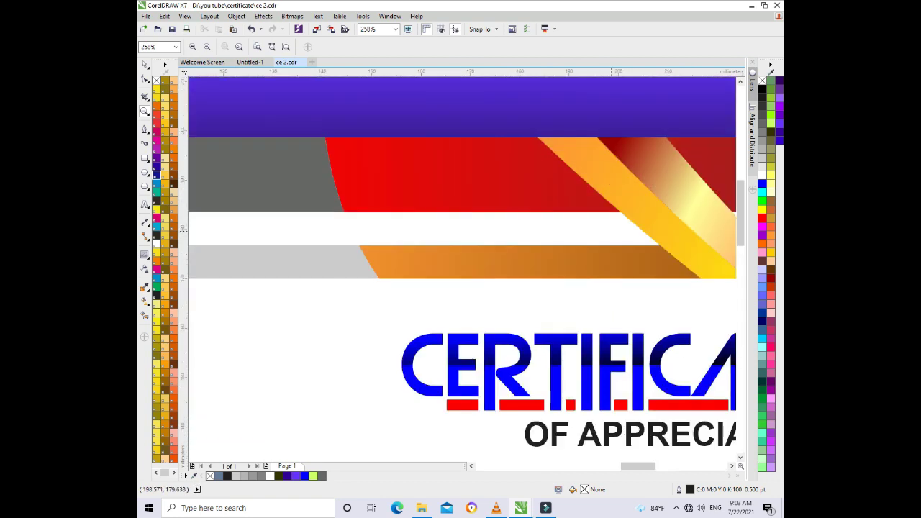
scroll(568, 146, "down", 3)
scroll(347, 324, "up", 3)
scroll(347, 325, "down", 3)
key("space")
key("F3")
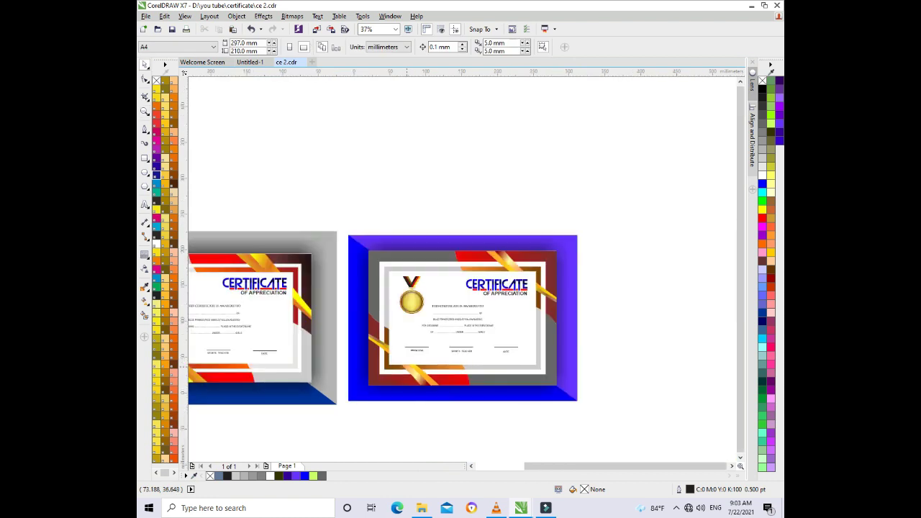
key("F3")
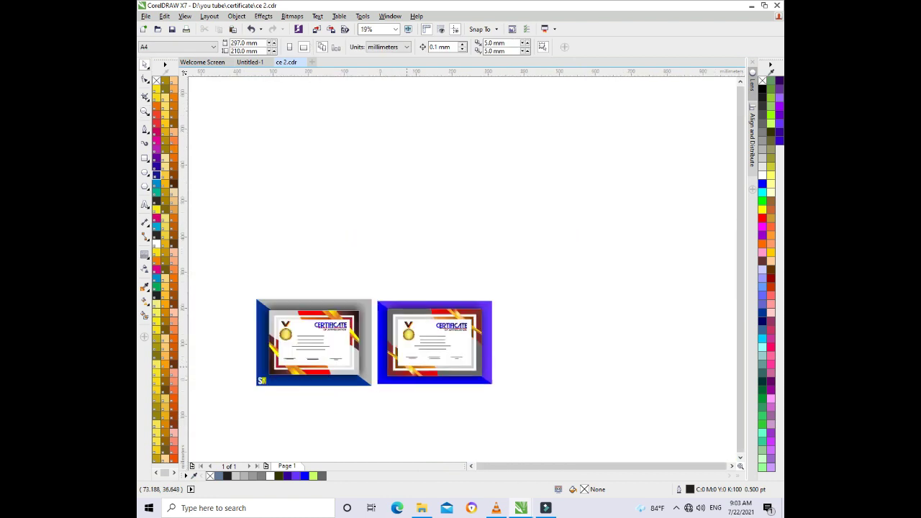
key("z")
left_click_drag(250, 295, 498, 396)
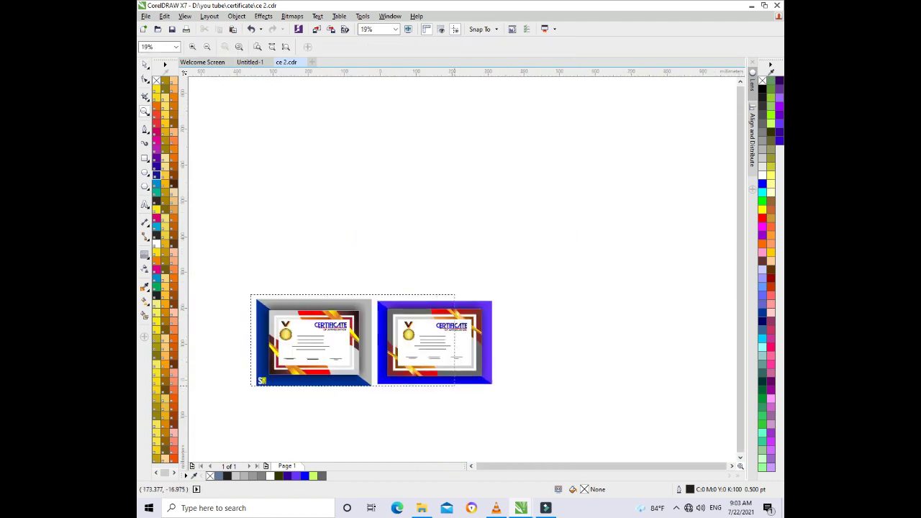
key("space")
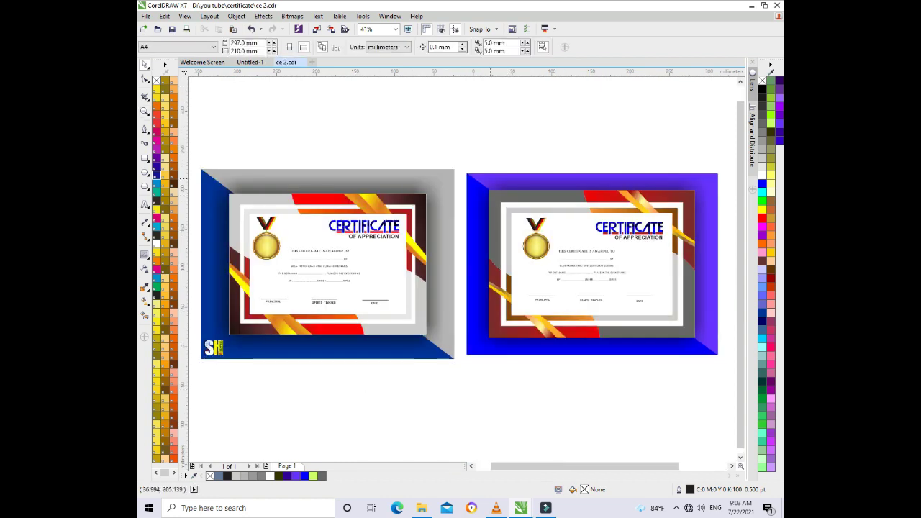
left_click_drag(460, 166, 724, 360)
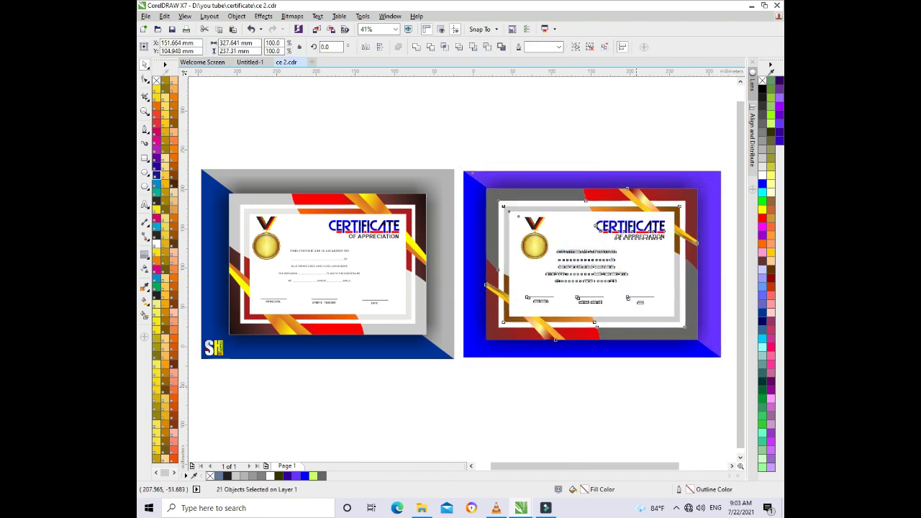
left_click(533, 124)
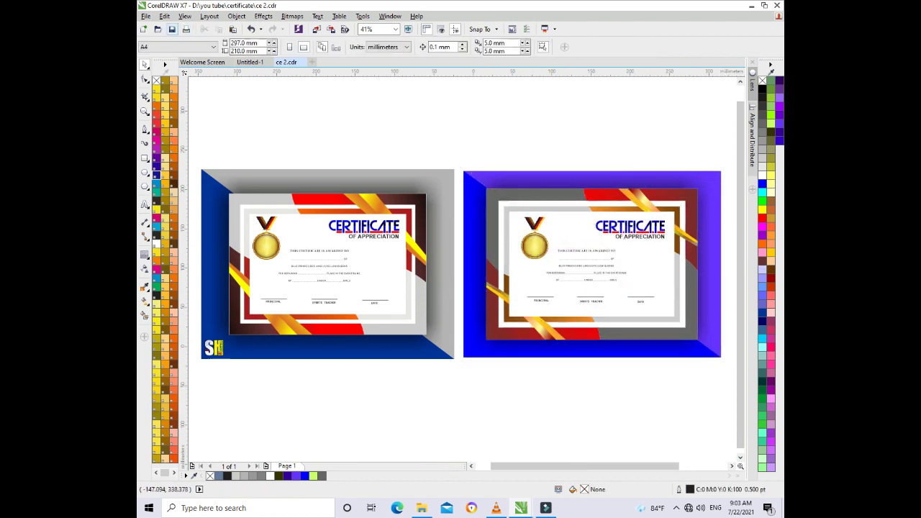
- Copy the SH logo into the purple certificate's bottom-left corner, saving before and after
key("ctrl+s")
left_click(214, 347)
left_click_drag(214, 347, 476, 348)
left_click(482, 393)
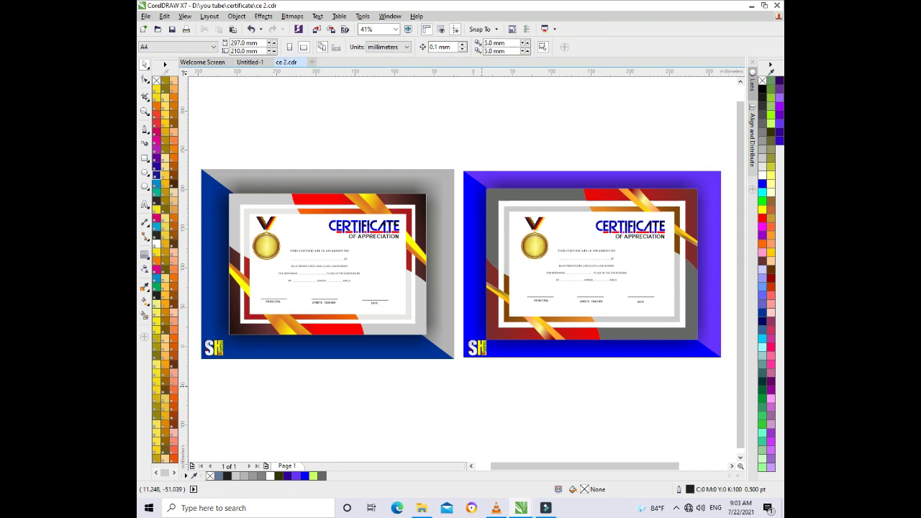
key("ctrl+s")
left_click(496, 508)
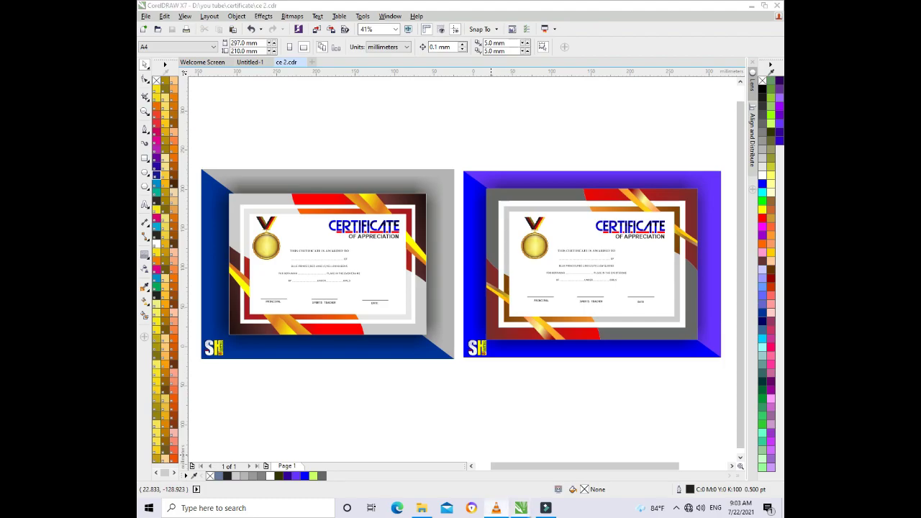